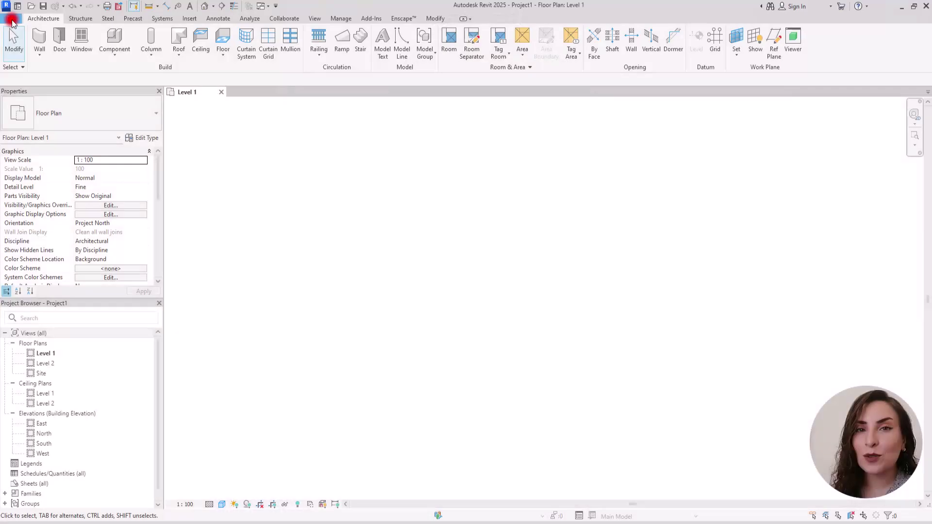
- Create a new family from the profile family template
mouse_move(60, 57)
left_click(125, 92)
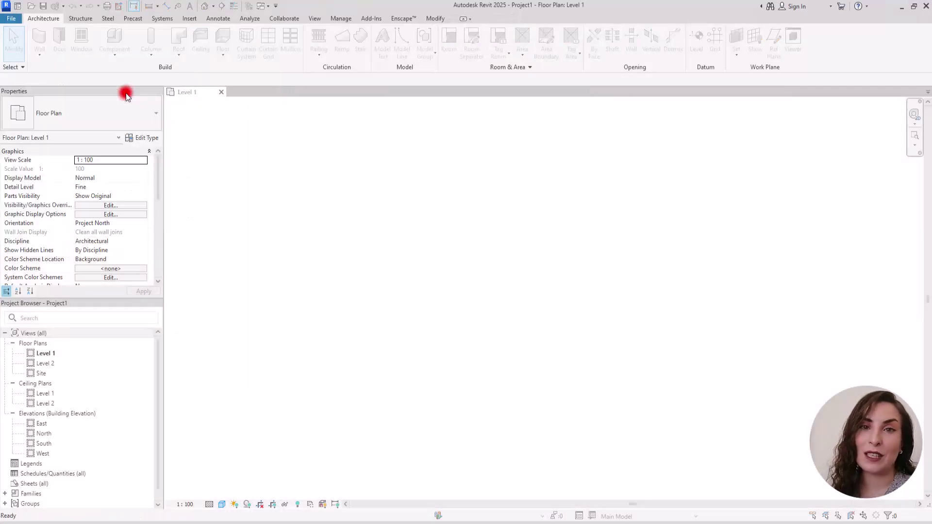
double_click(455, 316)
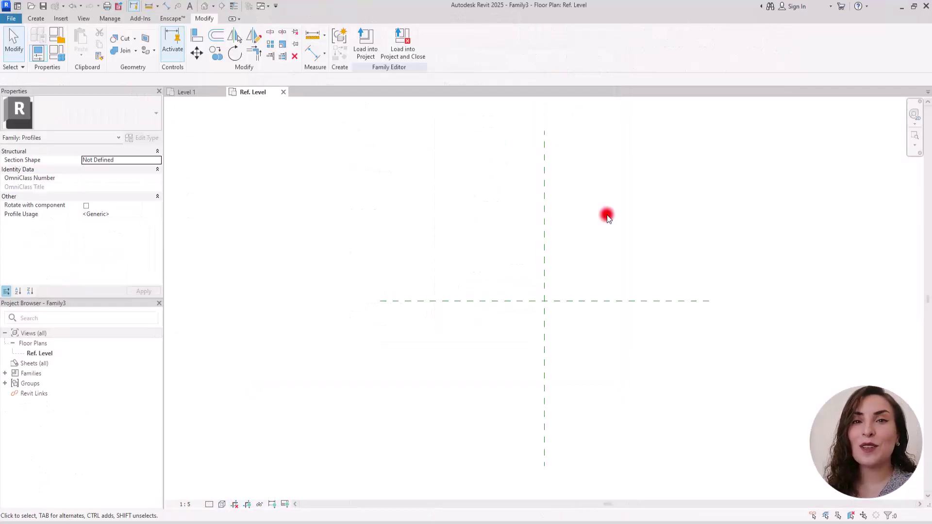
- Draw two vertical reference planes crossing the horizontal plane, one about 0.36 on each side of the vertical centre plane
scroll(551, 346, "up", 3)
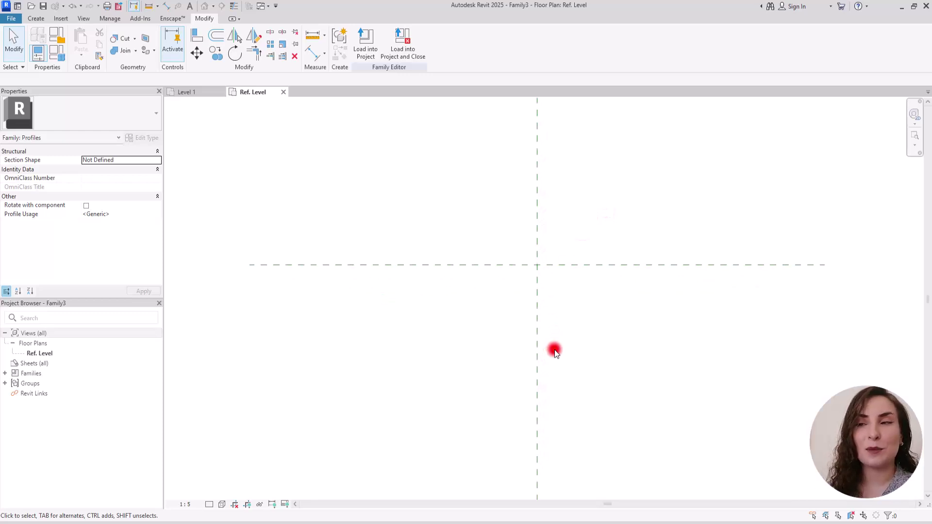
middle_click_drag(549, 345, 561, 293)
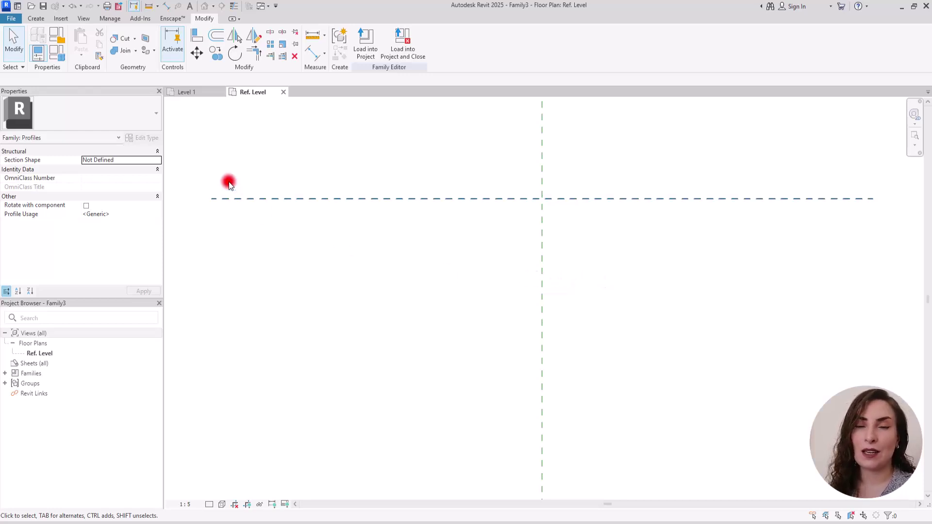
left_click(30, 19)
left_click(347, 37)
left_click(387, 140)
left_click(387, 292)
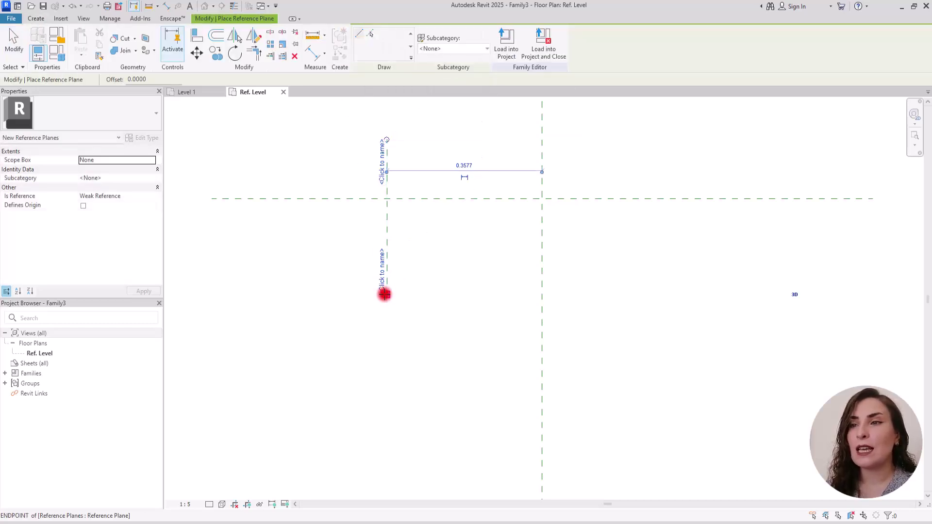
left_click(698, 141)
left_click(698, 304)
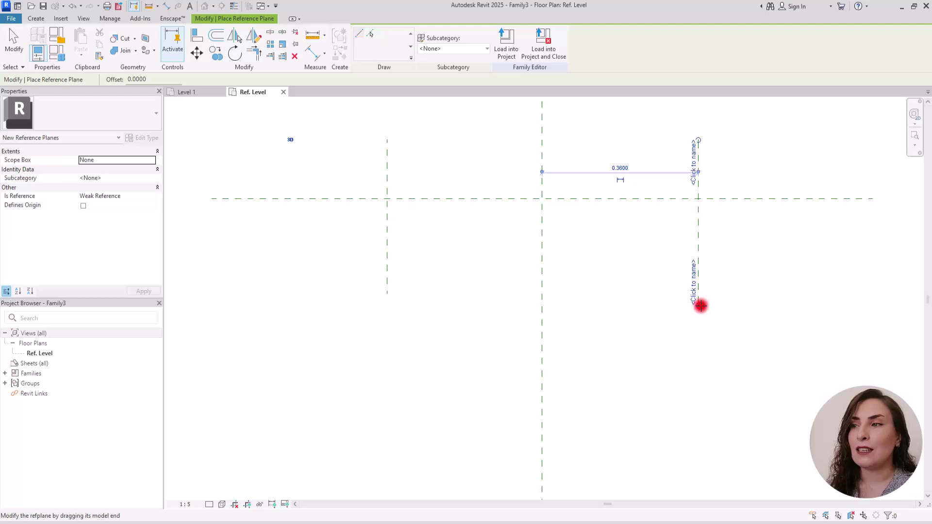
key("Escape")
key("Escape")
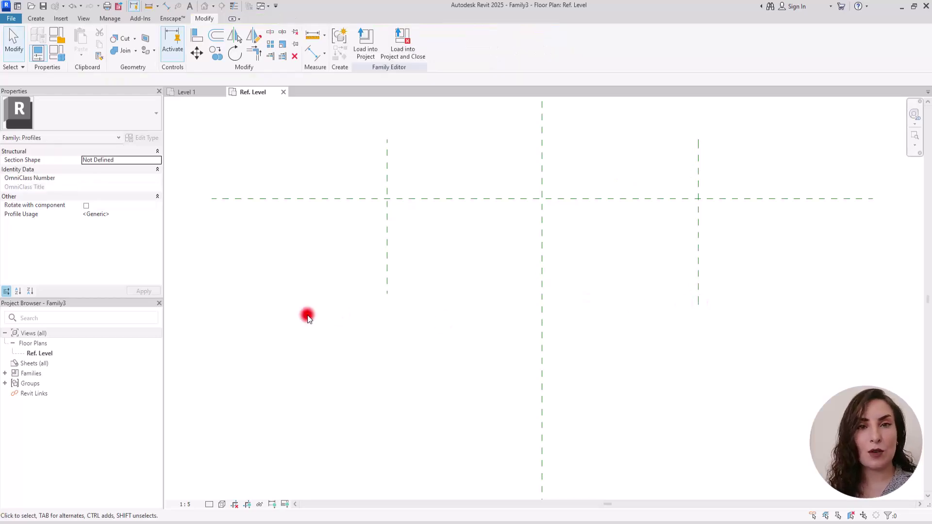
- Add an aligned dimension across the three vertical planes and constrain its two segments to be equal
left_click(313, 53)
left_click(386, 239)
left_click(544, 232)
left_click(702, 226)
left_click(699, 231)
left_click(540, 203)
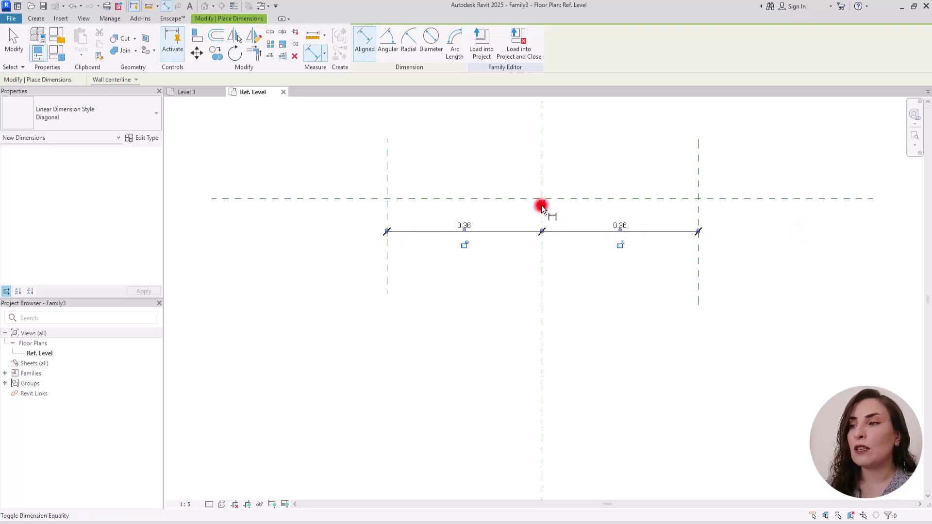
- Dimension the overall distance between the two outer vertical planes and label it with a new type parameter named Wall th
left_click(394, 269)
left_click(702, 260)
left_click(782, 252)
key("Escape")
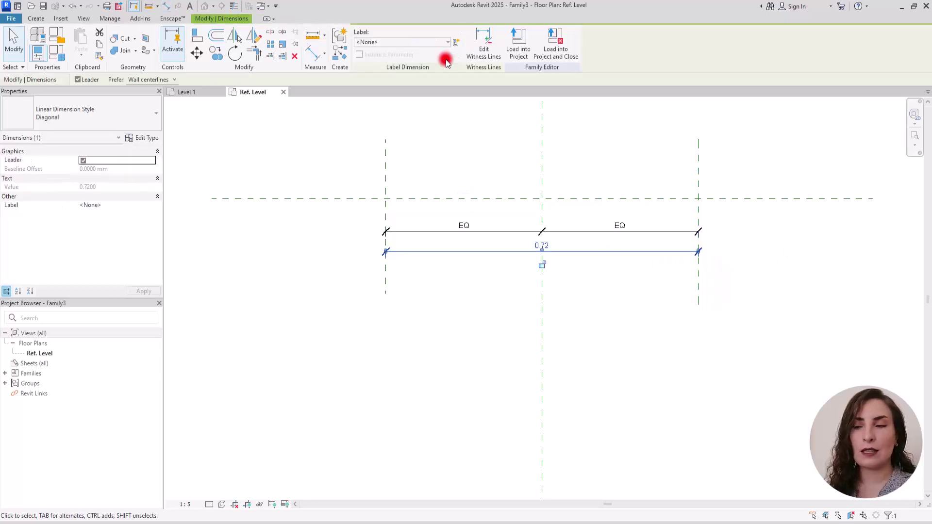
left_click(456, 43)
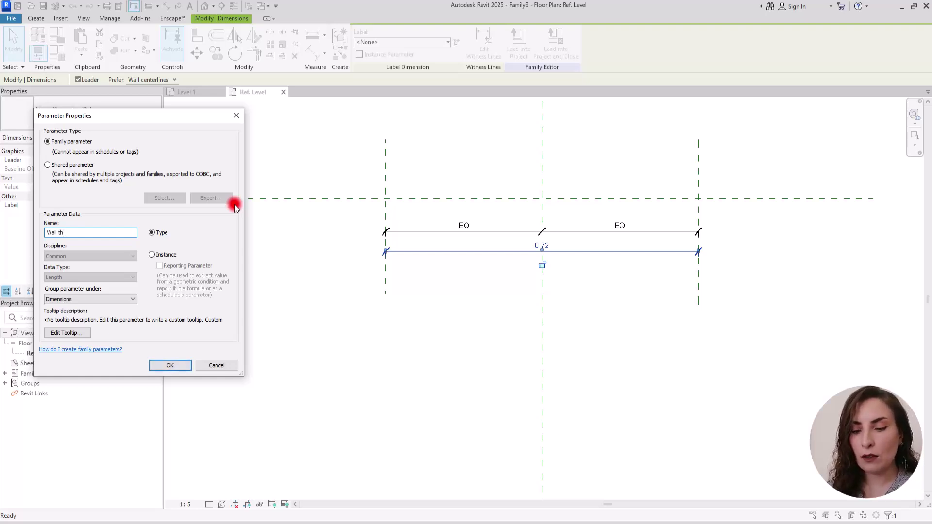
left_click(171, 366)
left_click(438, 320)
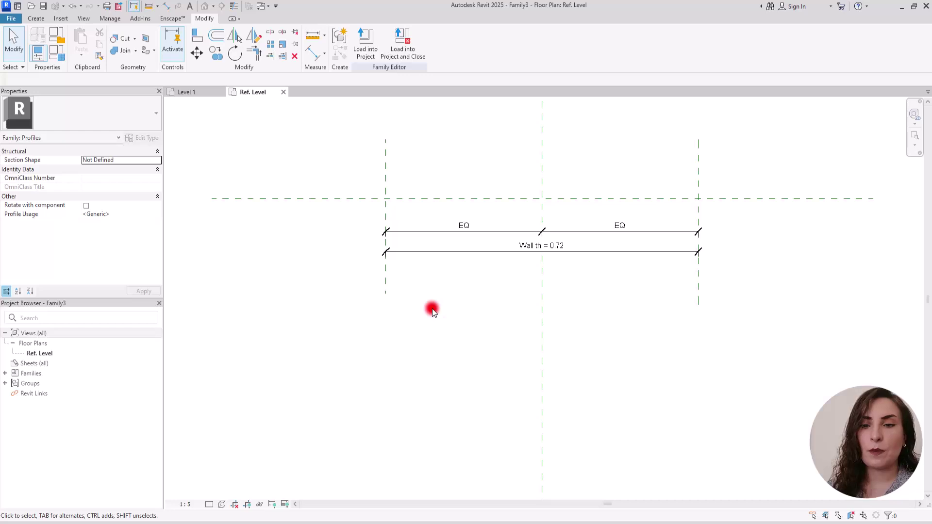
- Move the left vertical reference plane toward the centre until the wall thickness is about 0.24
left_click(382, 192)
left_click_drag(383, 191, 487, 200)
left_click(416, 348)
scroll(619, 195, "up", 1)
scroll(575, 224, "up", 2)
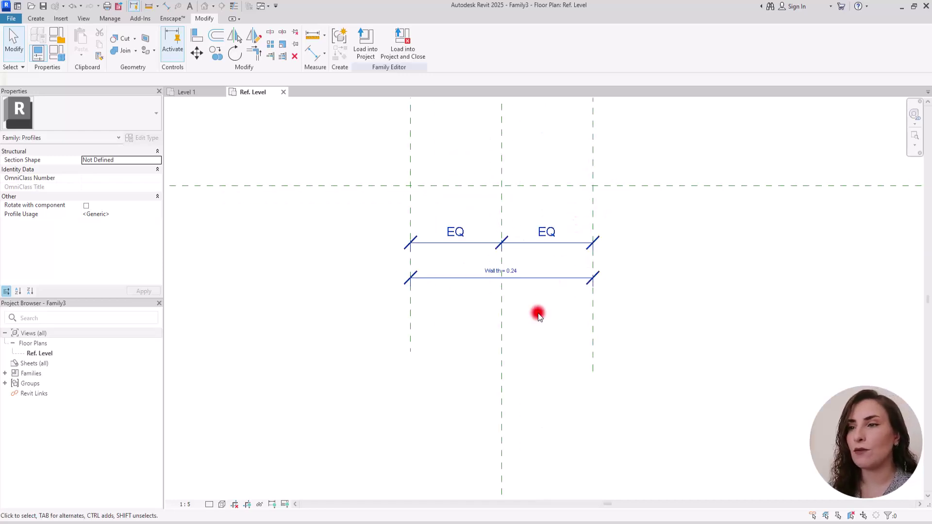
- Move the equality and Wall th dimensions further below the horizontal reference plane
left_click(555, 276)
left_click_drag(555, 276, 556, 316)
left_click(327, 290)
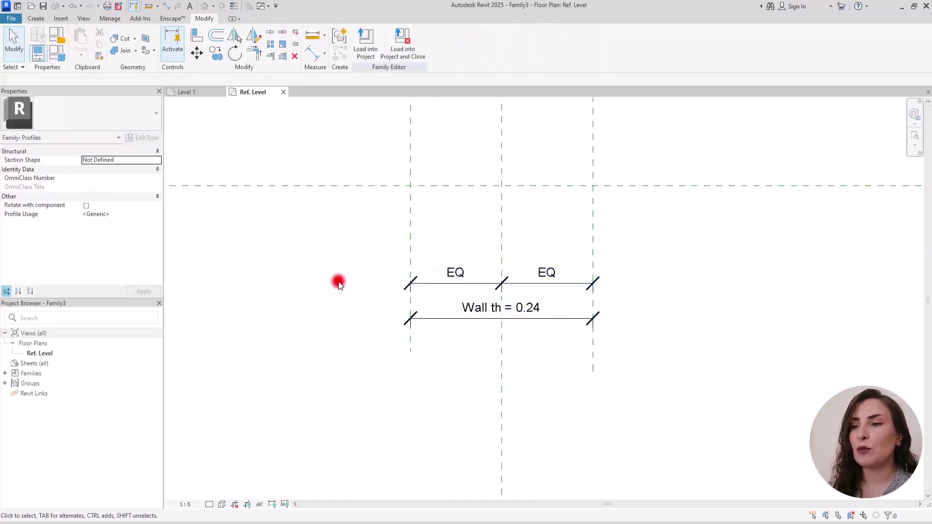
- Draw a short vertical reference plane about 0.03 outside the left wall-thickness plane, crossing the horizontal centre plane
middle_click_drag(365, 246, 377, 246)
scroll(362, 211, "up", 1)
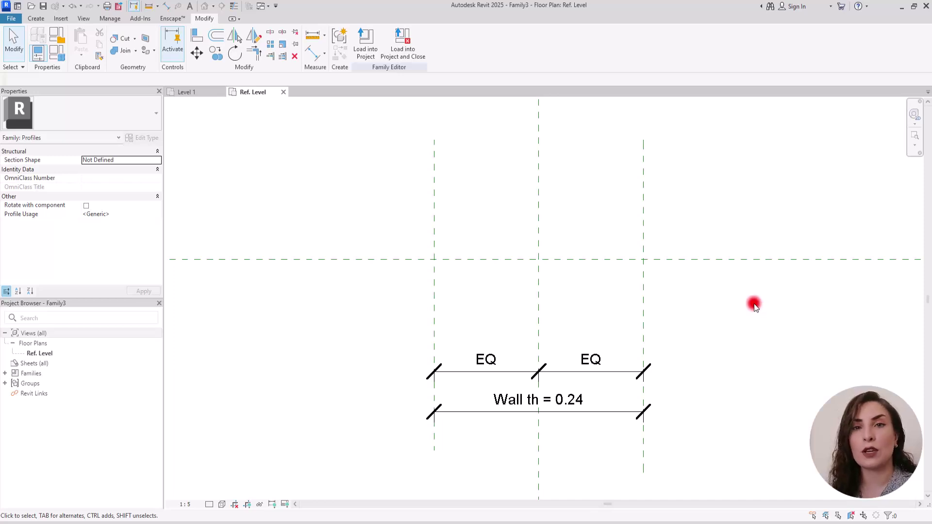
left_click(36, 18)
left_click(347, 39)
left_click(403, 204)
left_click(401, 329)
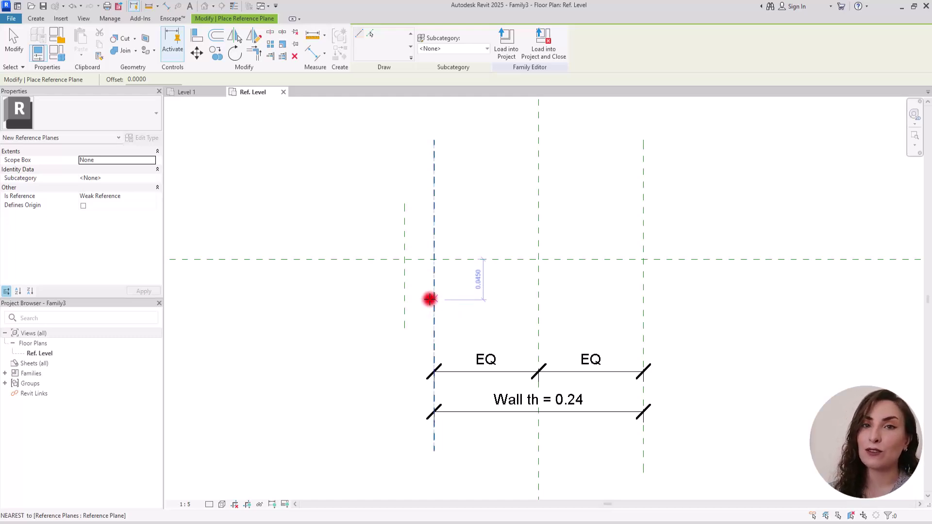
key("Escape")
- Dimension the distance between the short vertical plane and the left wall-thickness plane
left_click(312, 53)
left_click(409, 217)
left_click(434, 208)
left_click(465, 305)
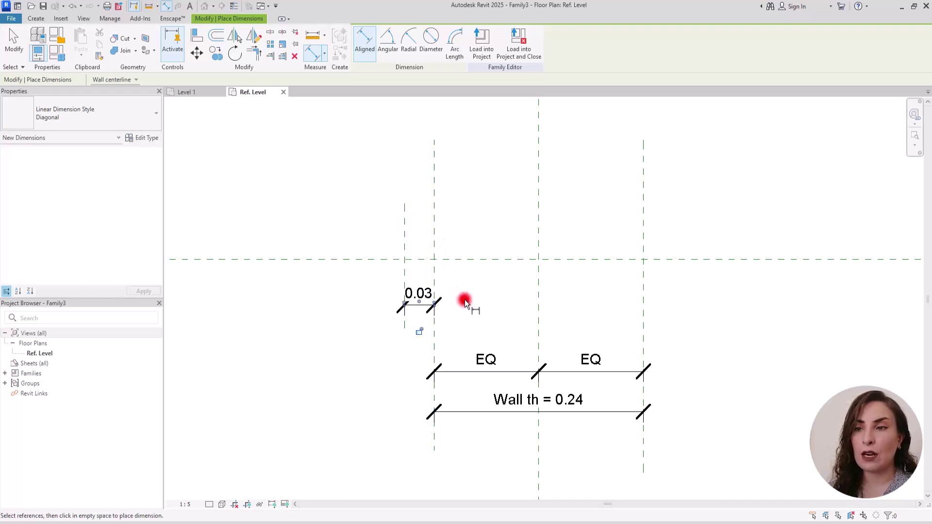
key("Escape")
key("Escape")
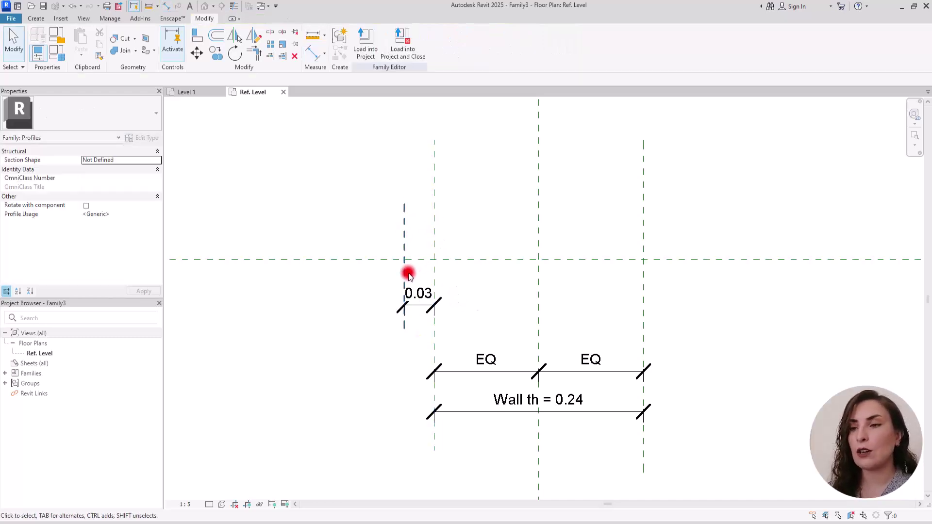
- Set the short vertical plane's distance from the left wall-thickness plane to 0.03
left_click(409, 273)
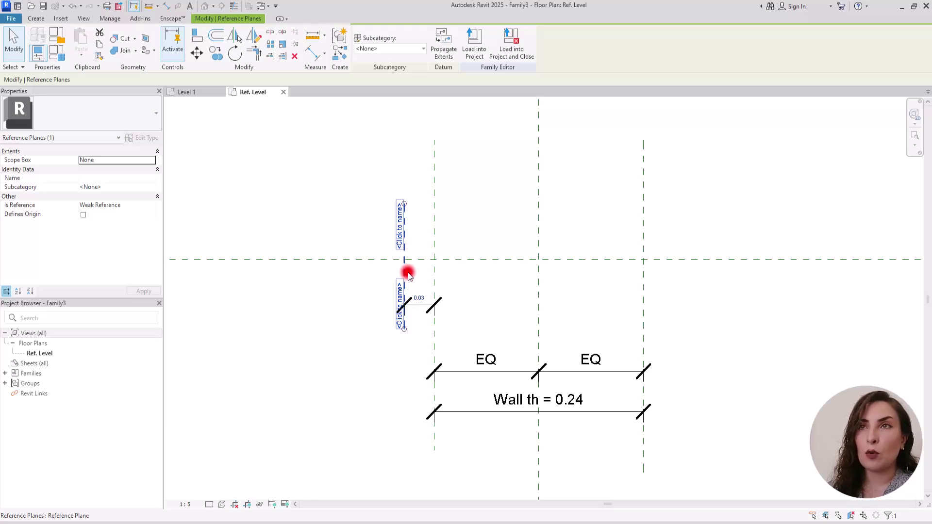
left_click(421, 299)
type("3")
key("Return")
left_click(482, 278)
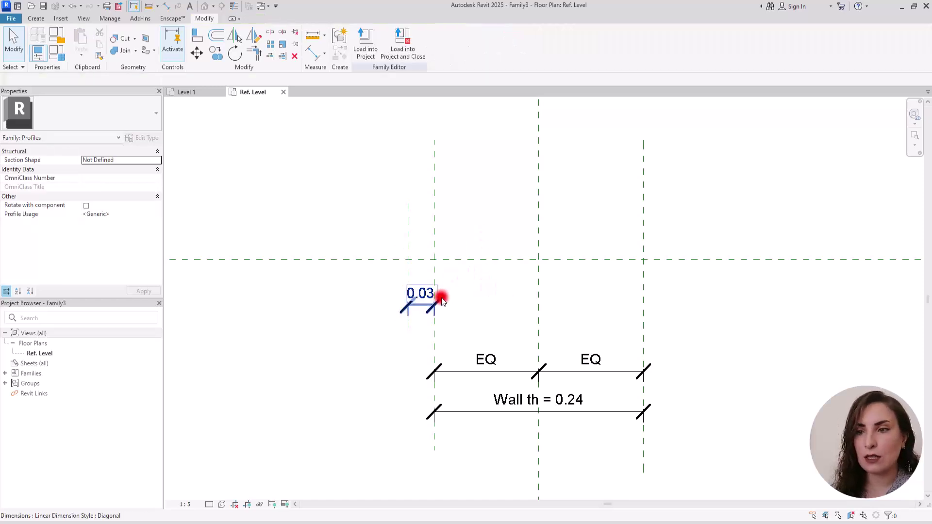
left_click(440, 299)
left_click(318, 331)
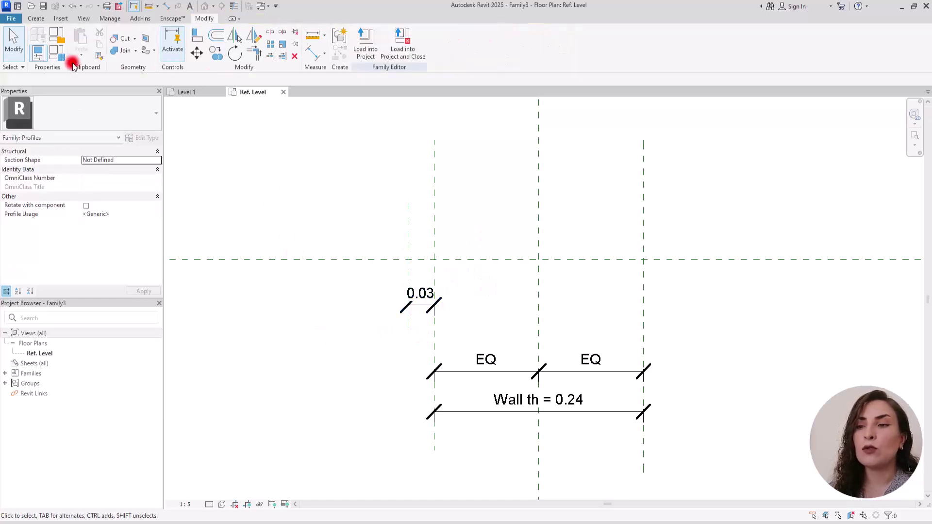
- Draw a second short vertical reference plane about 0.026 further left, and a horizontal plane about 0.02 above the horizontal centre plane
key("r")
key("p")
left_click(385, 211)
left_click(385, 324)
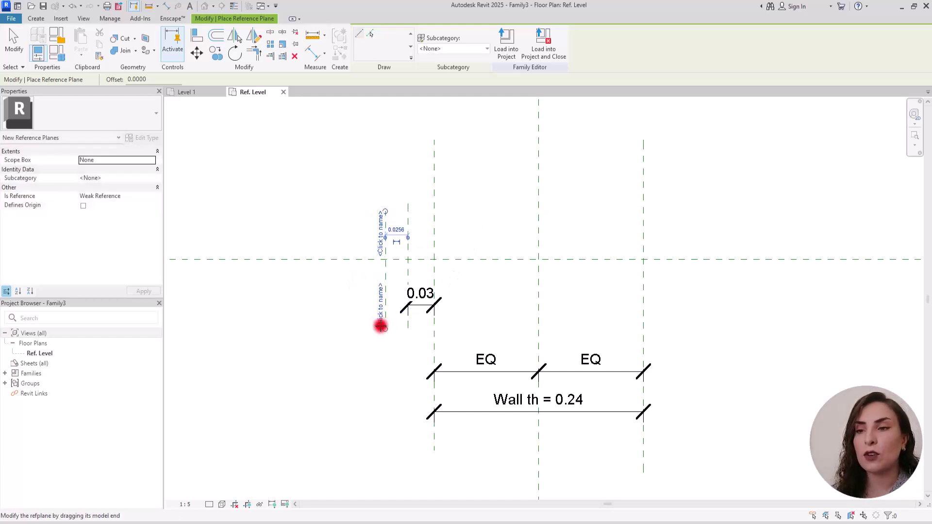
left_click(312, 240)
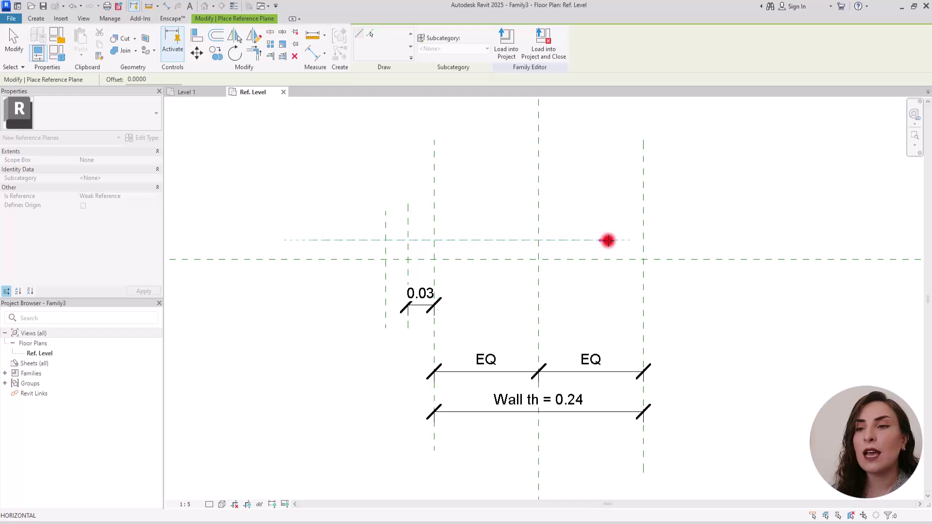
left_click(753, 240)
key("Escape")
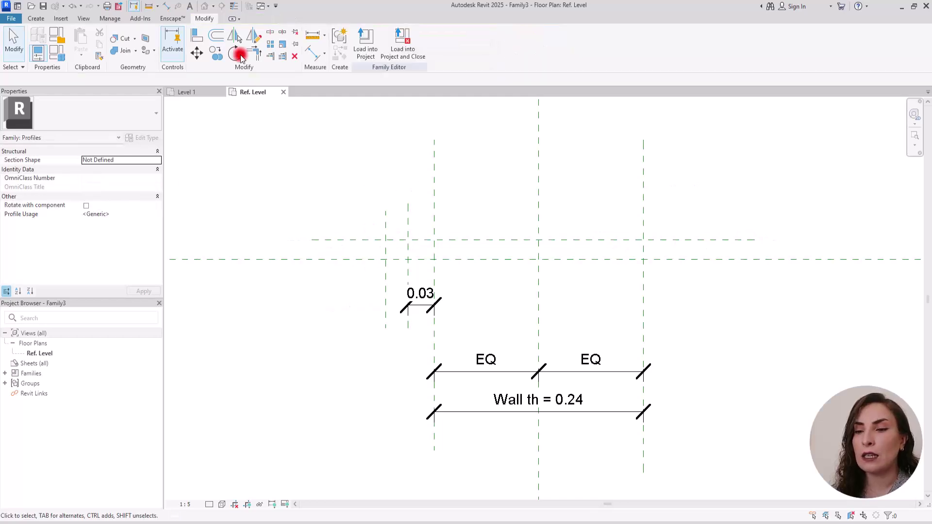
- Dimension the gap between the two short vertical planes and the gap between the two horizontal planes
left_click(313, 52)
left_click(405, 223)
left_click(324, 210)
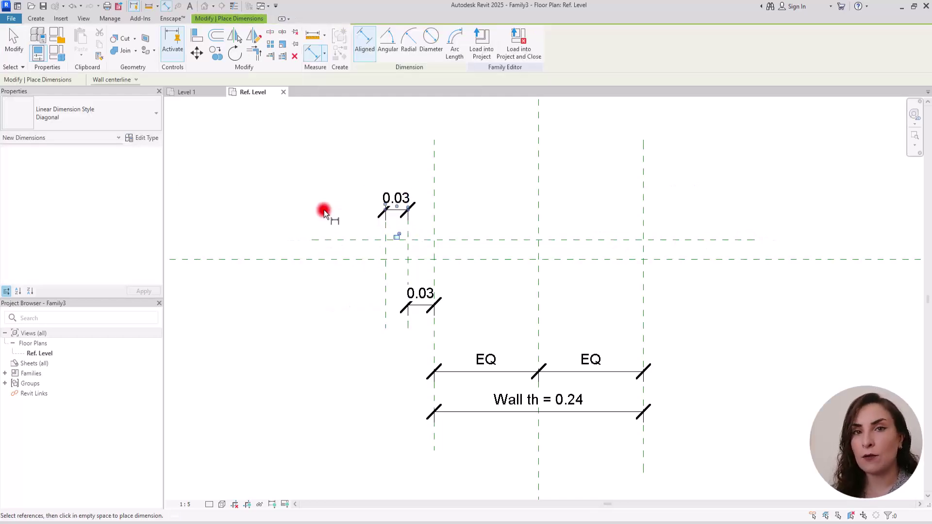
left_click(332, 240)
left_click(331, 259)
left_click(326, 300)
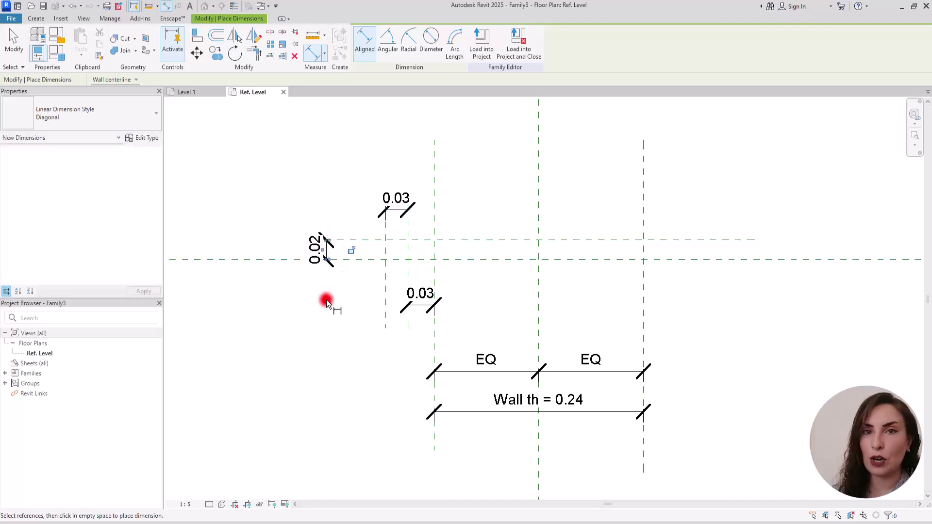
key("Escape")
- Set the distance between the two short vertical reference planes to 0.02
left_click(386, 285)
left_click(387, 198)
type("0.02")
key("Return")
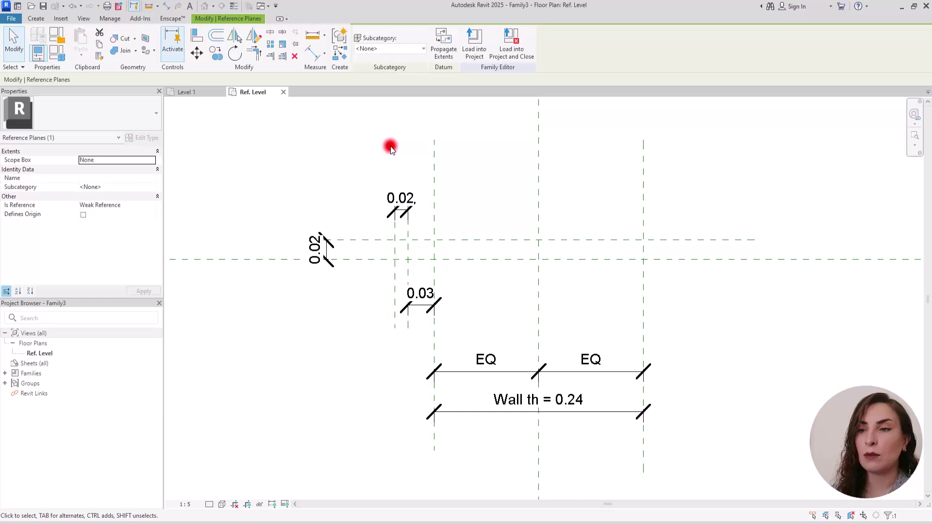
left_click(390, 146)
left_click(397, 211)
key("Escape")
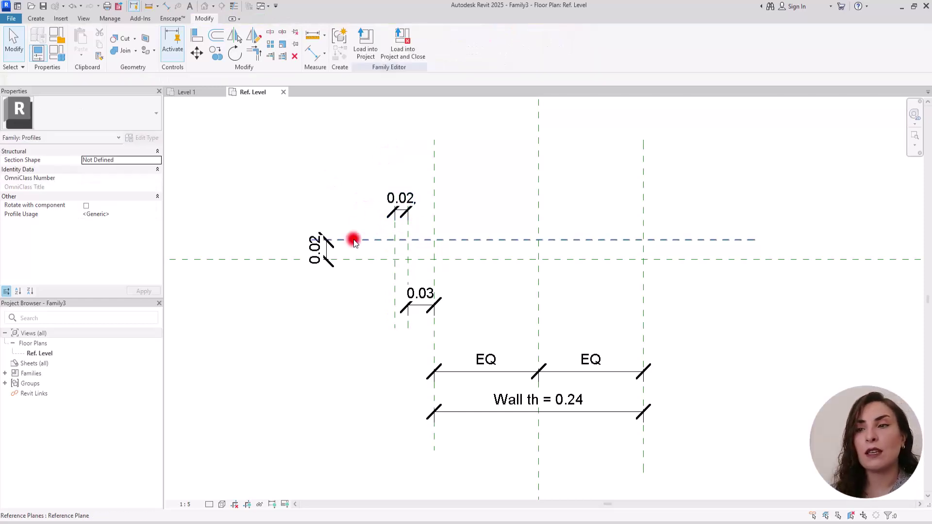
- Set the upper horizontal plane's offset from the centre plane to 0.015 and move its dimension beside the short vertical planes
left_click(354, 239)
left_click(318, 250)
type("0.015")
key("Return")
left_click(355, 128)
left_click(335, 252)
key("Escape")
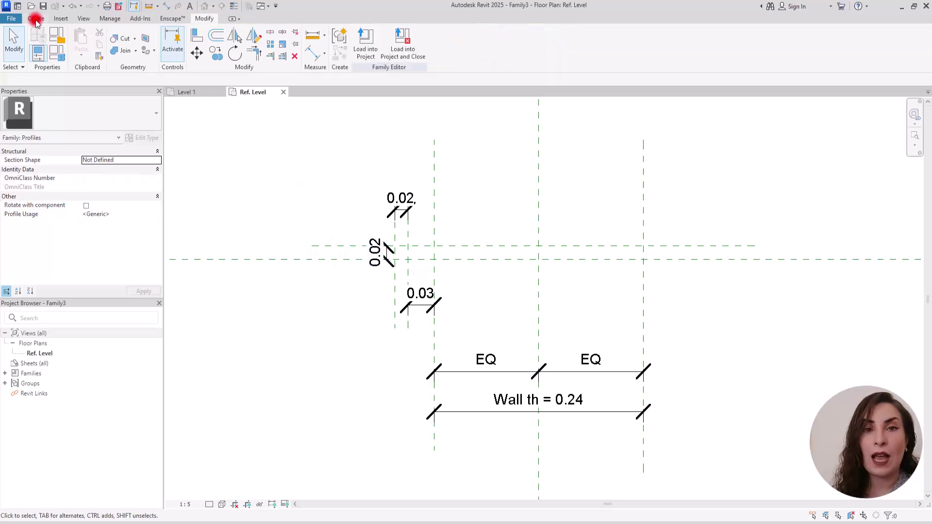
- Draw a third short vertical reference plane about 0.067 to the left of the second one
left_click(36, 20)
left_click(350, 41)
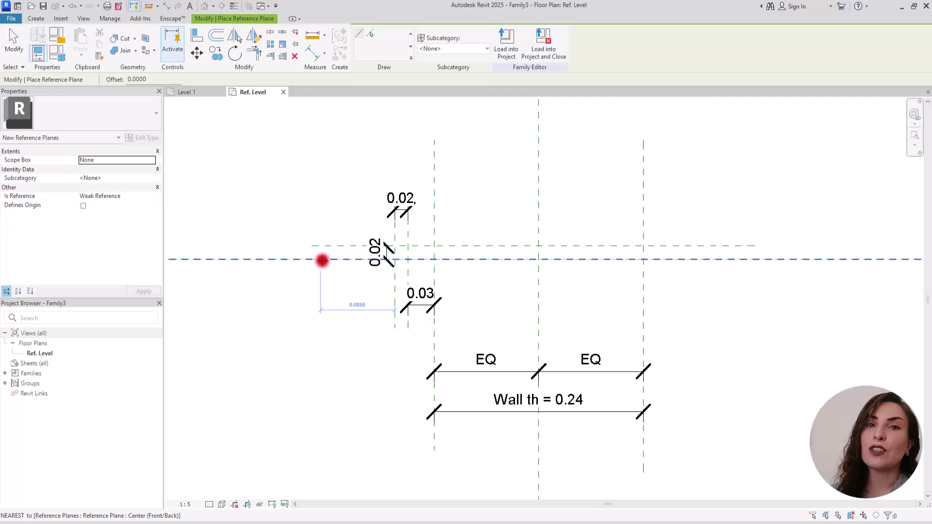
left_click(336, 217)
left_click(336, 330)
key("Escape")
key("Escape")
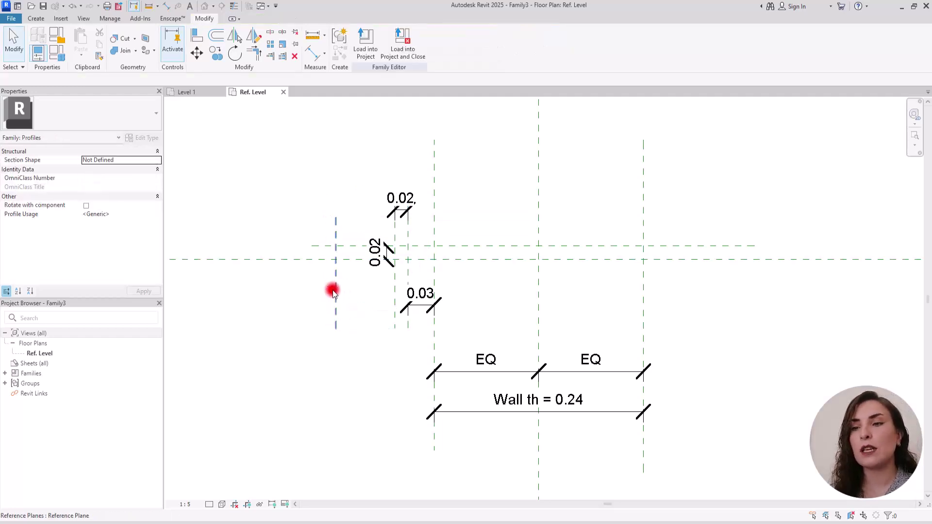
- Set the third short vertical plane's distance from the second one to 0.04
left_click(333, 290)
left_click(365, 234)
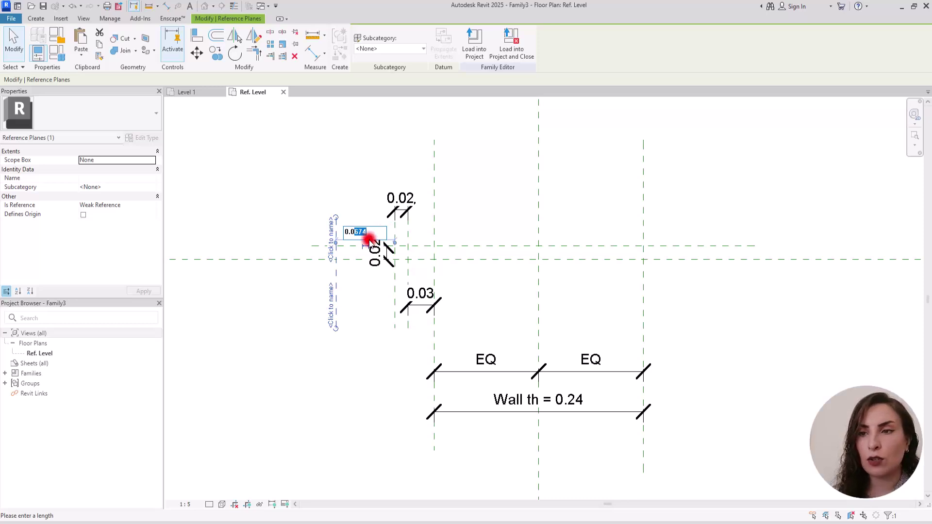
key("Return")
left_click(333, 168)
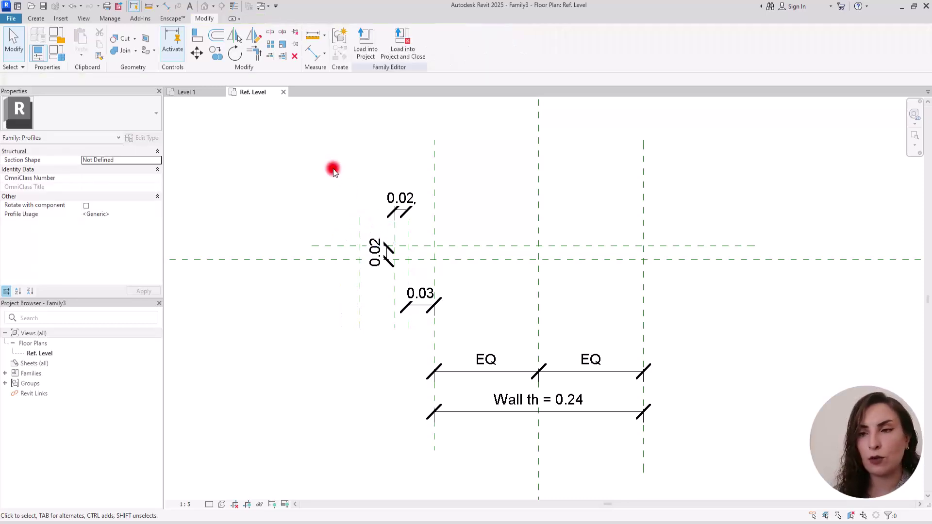
- Dimension the distance between the second and third short vertical planes, in line with the 0.03 dimension
left_click(313, 57)
left_click(396, 293)
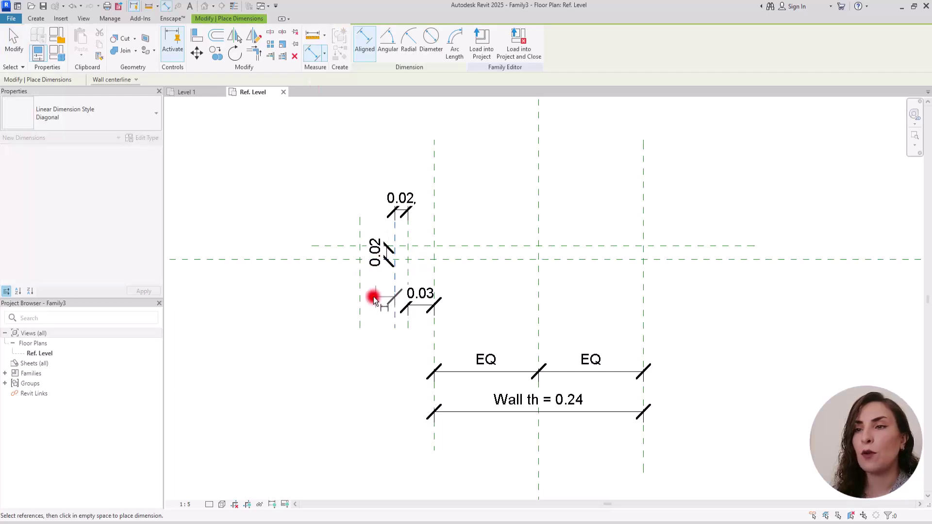
left_click(358, 299)
left_click(338, 305)
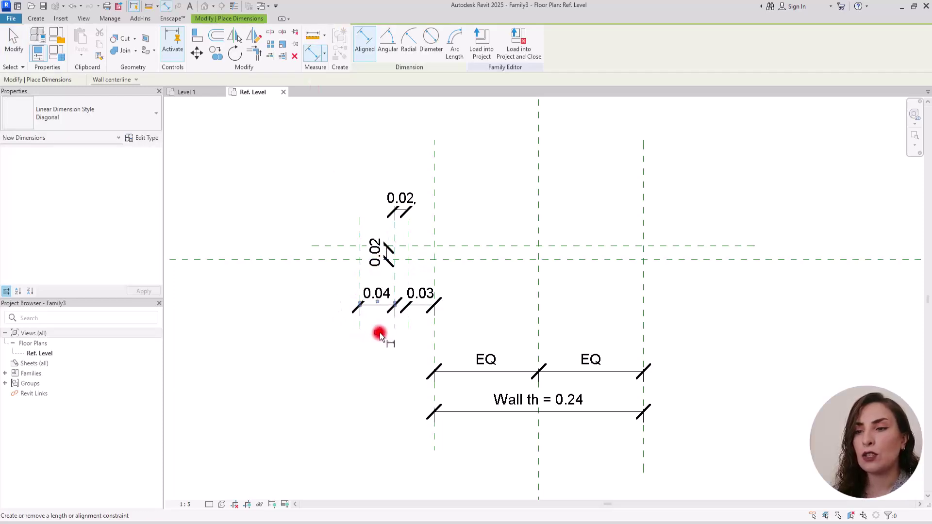
key("Escape")
key("Escape")
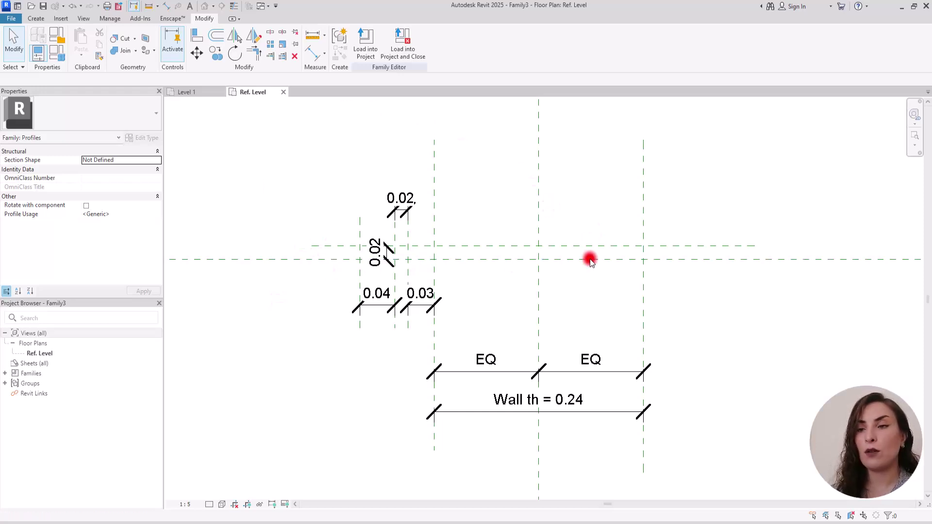
- Draw a long horizontal reference plane about 0.07 above the horizontal centre plane, crossing all the vertical planes
left_click(36, 19)
left_click(352, 55)
left_click(272, 197)
left_click(797, 194)
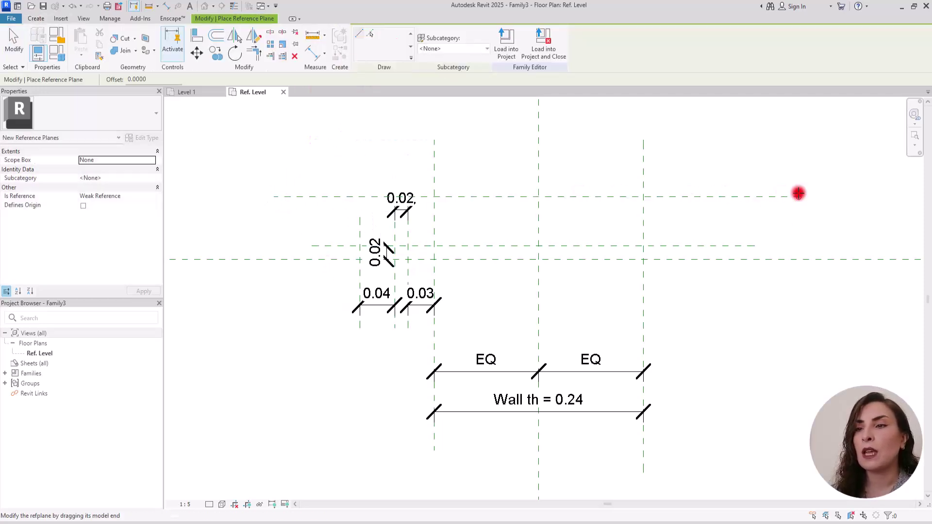
- Dimension the distance between the new horizontal plane and the horizontal centre plane, placed to the left of the vertical planes
left_click(310, 53)
left_click(275, 197)
left_click(282, 259)
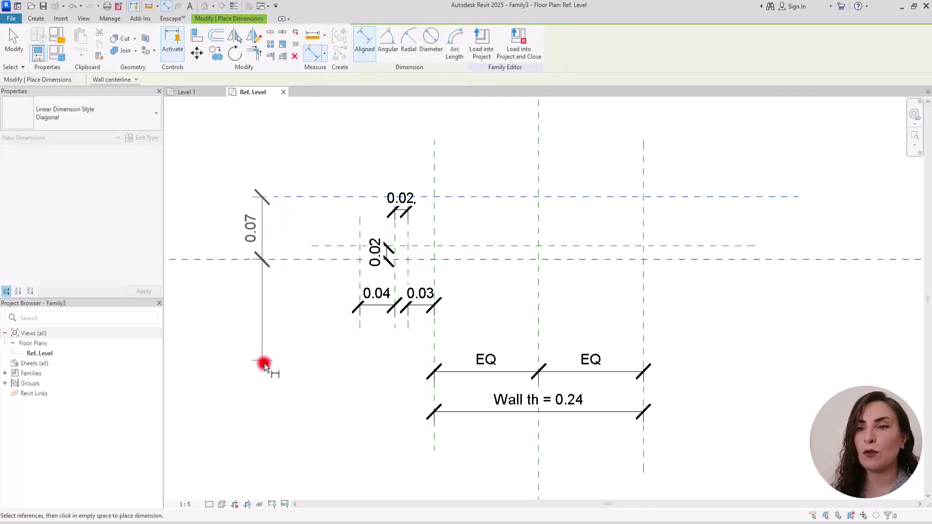
left_click(268, 361)
key("Escape")
- Label the new horizontal plane's dimension with a new type family parameter named Th
left_click(270, 198)
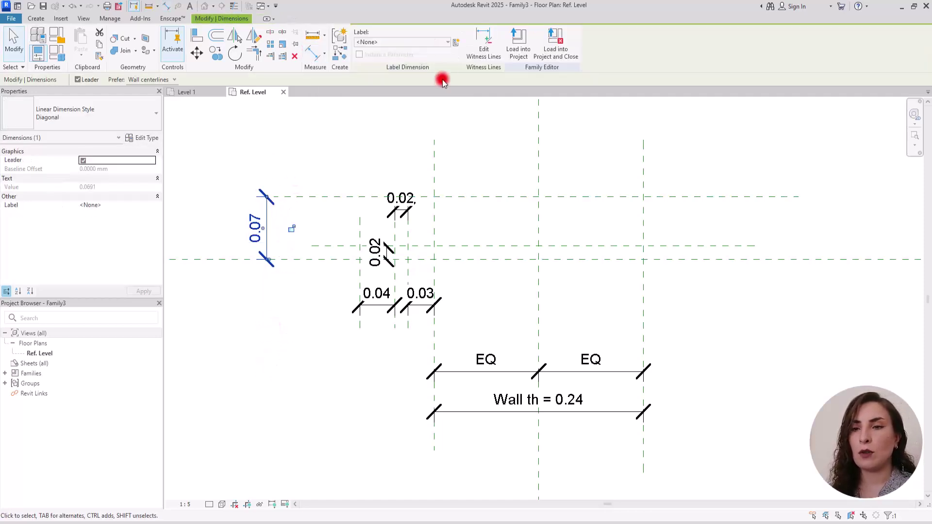
left_click(458, 43)
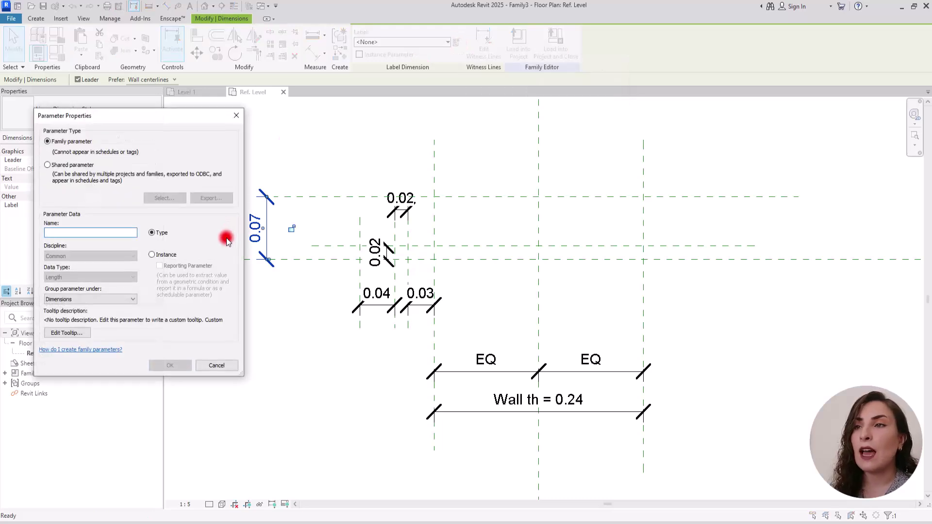
type("Th")
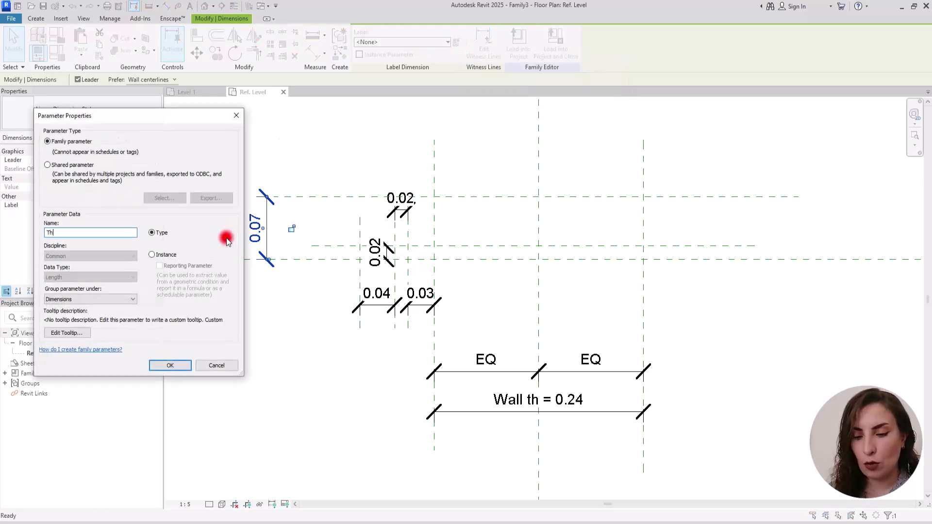
left_click(171, 365)
left_click(277, 347)
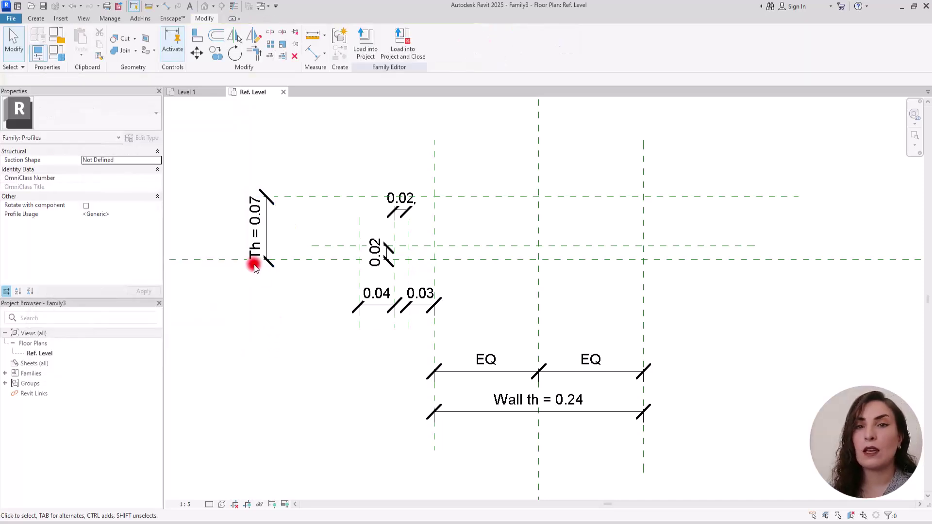
- Extend the outermost short vertical reference plane upward past the plane controlled by Th
middle_click_drag(319, 312, 297, 371)
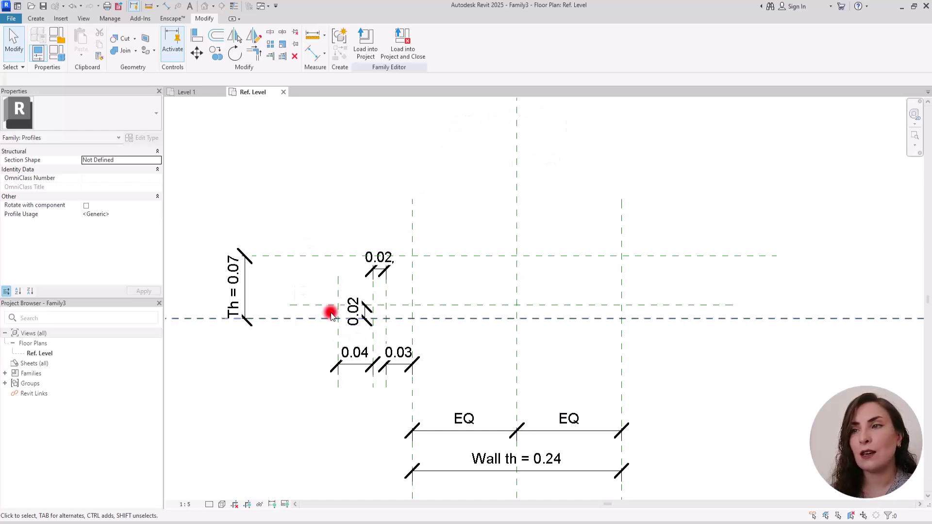
left_click(340, 287)
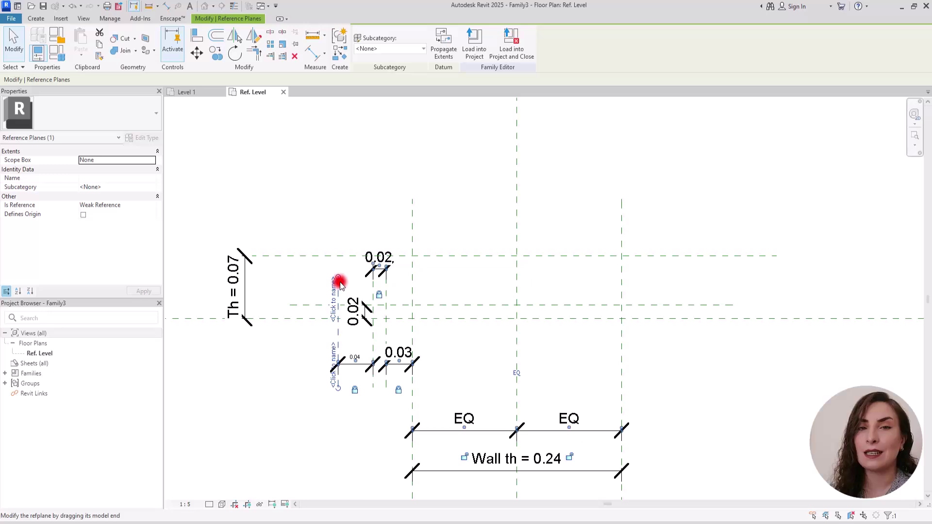
left_click_drag(339, 281, 339, 221)
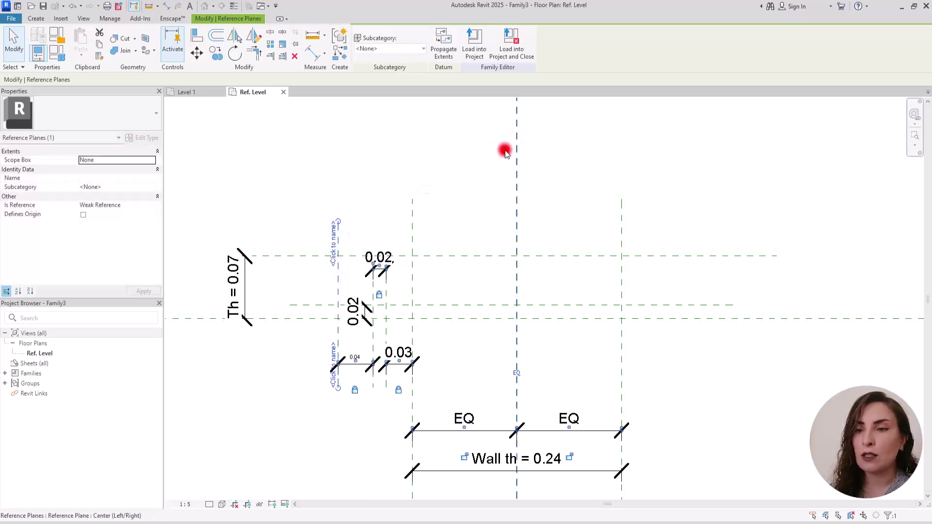
- Draw another horizontal reference plane about 0.24 above the horizontal centre plane, crossing the vertical centre plane
left_click(37, 25)
left_click(354, 39)
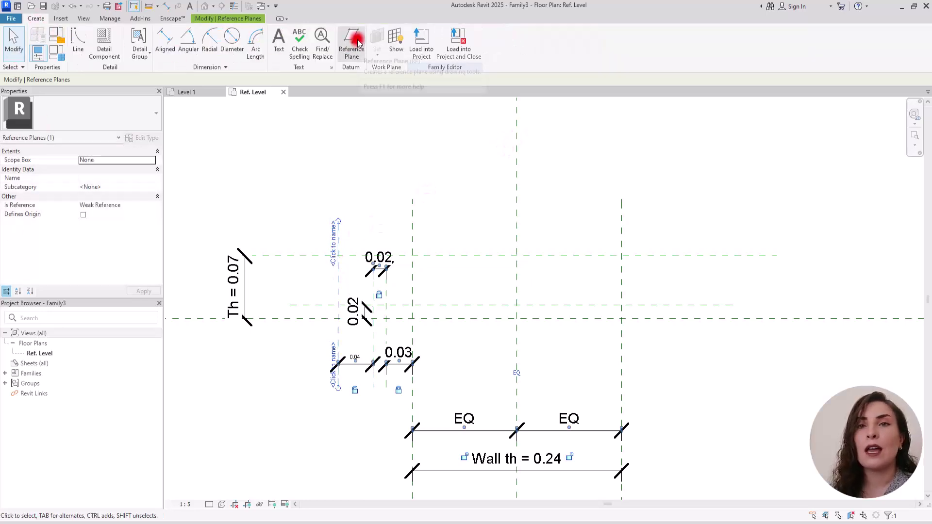
left_click(762, 106)
key("Escape")
key("Escape")
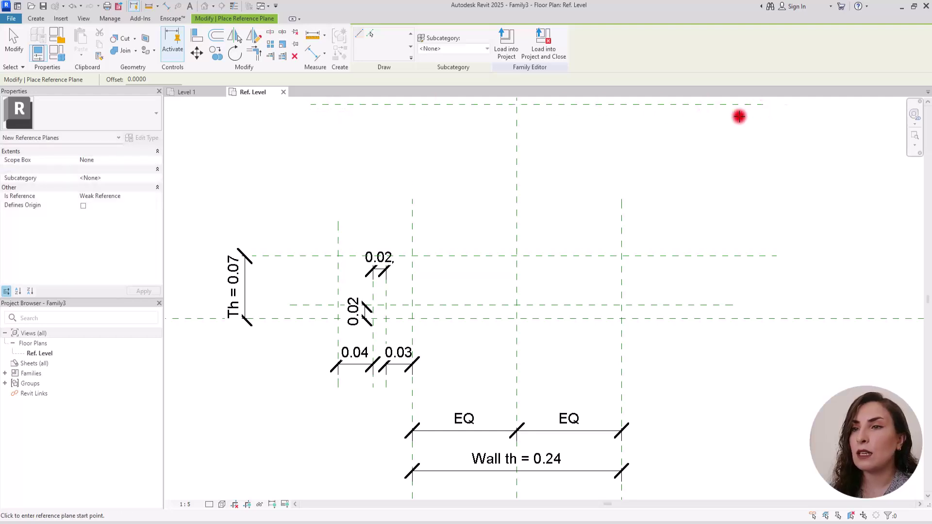
- Dimension the distance from the highest horizontal plane to the horizontal centre plane, beside the vertical centre plane
left_click(323, 58)
left_click(545, 105)
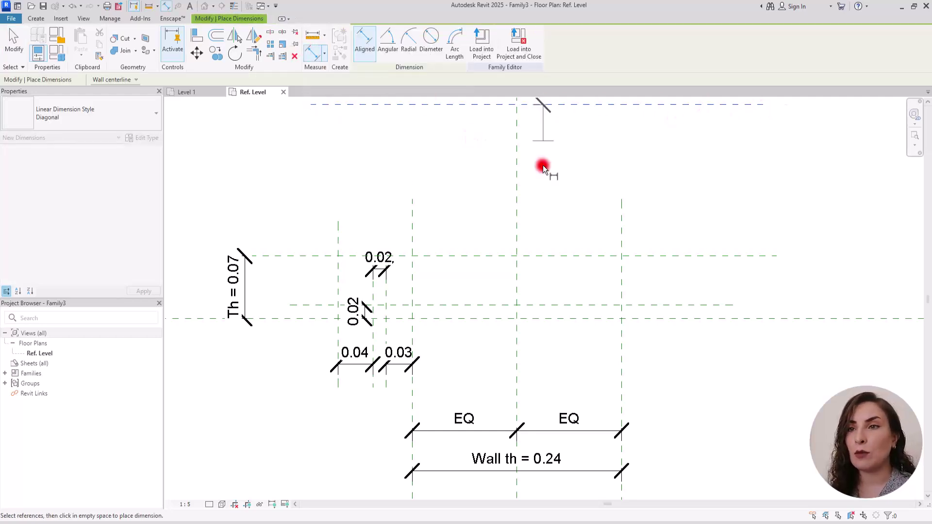
left_click(547, 321)
left_click(526, 374)
key("Escape")
key("Escape")
- Label the highest plane's dimension with a new type family parameter named Top
left_click(529, 174)
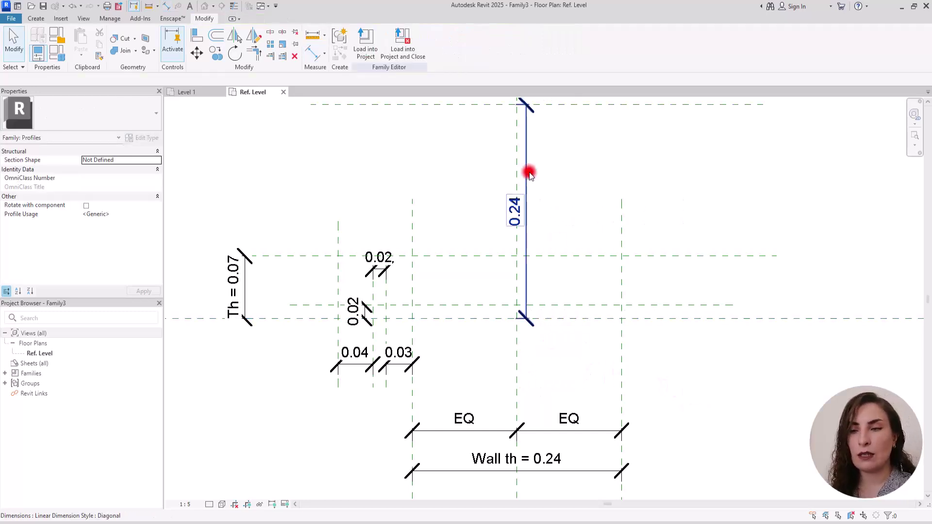
left_click(457, 42)
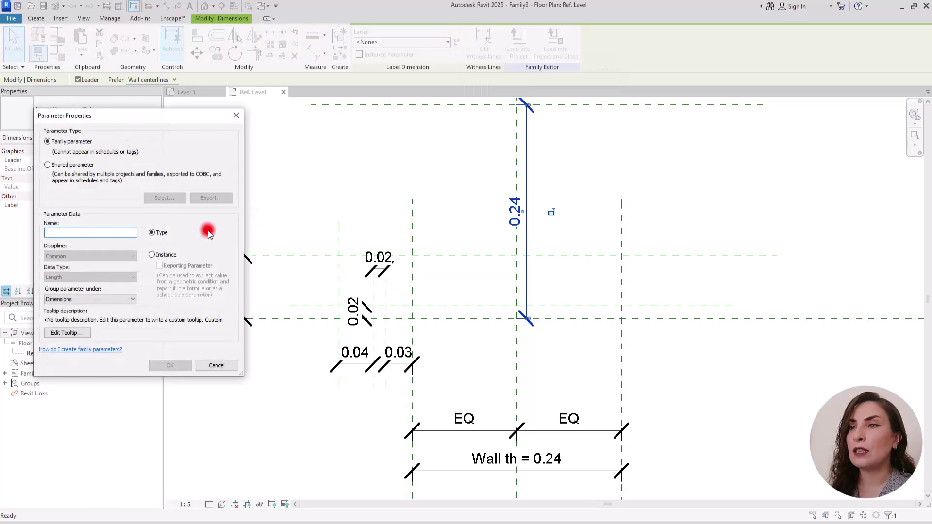
type("Top")
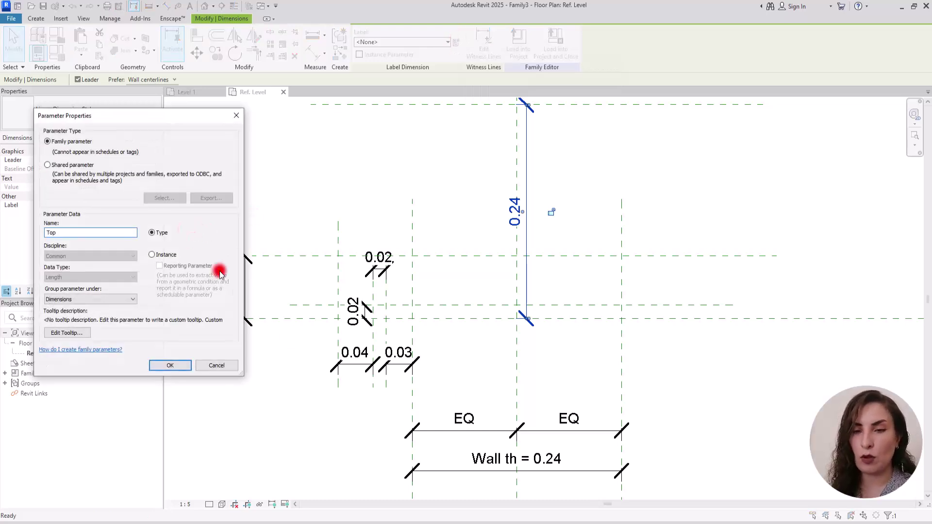
left_click(186, 365)
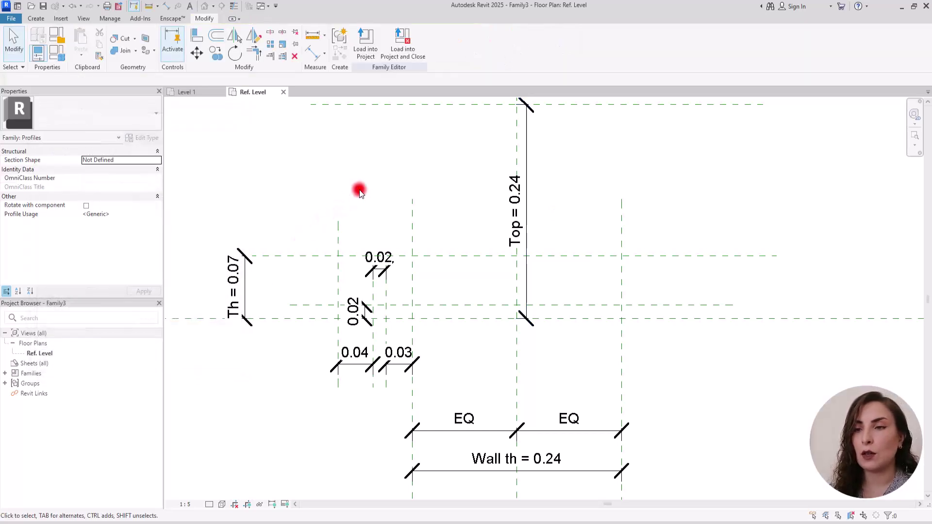
middle_click_drag(340, 214, 336, 221)
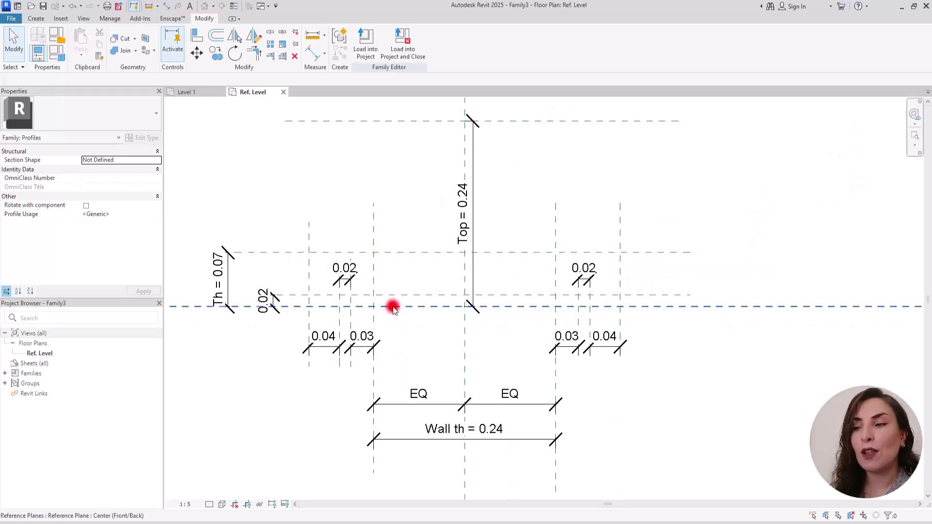
- Start the profile outline with a line along the horizontal centre plane, from the vertical centre plane to the innermost short vertical plane on the left
left_click(37, 19)
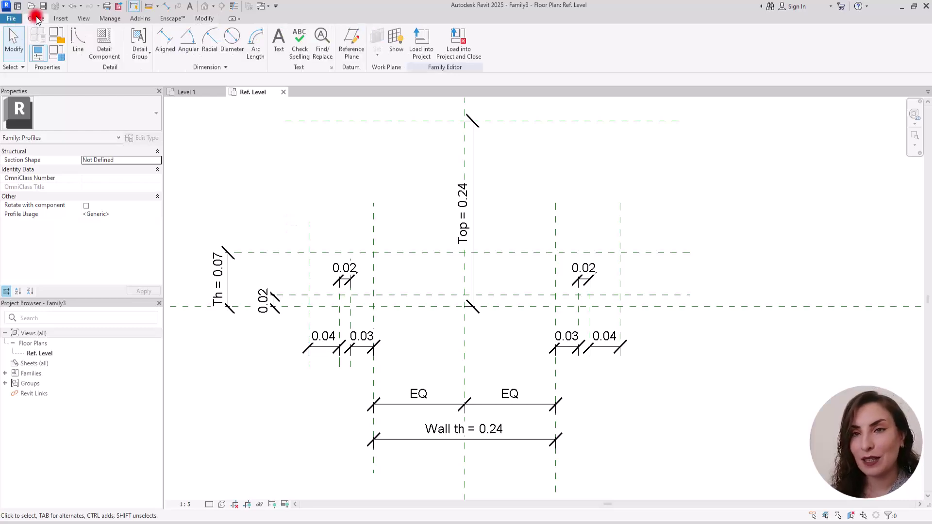
left_click(78, 41)
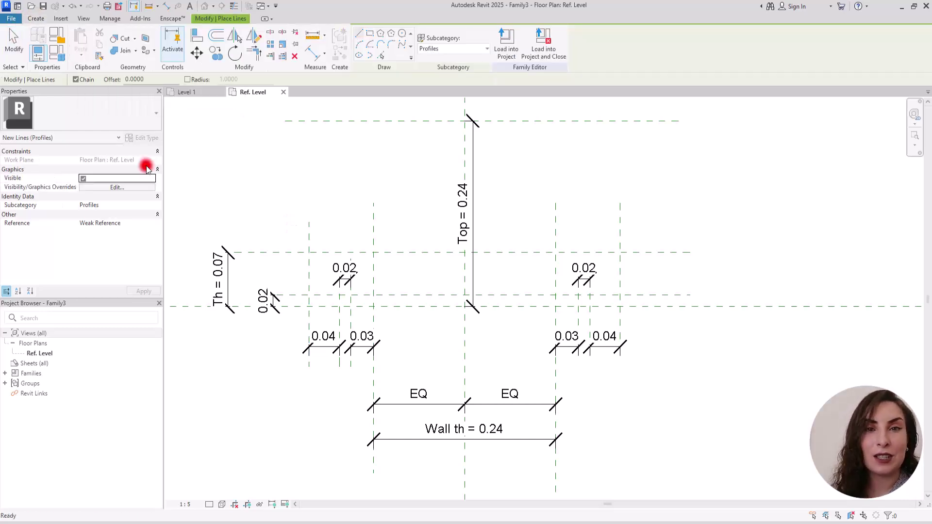
left_click(465, 308)
left_click(351, 307)
key("Escape")
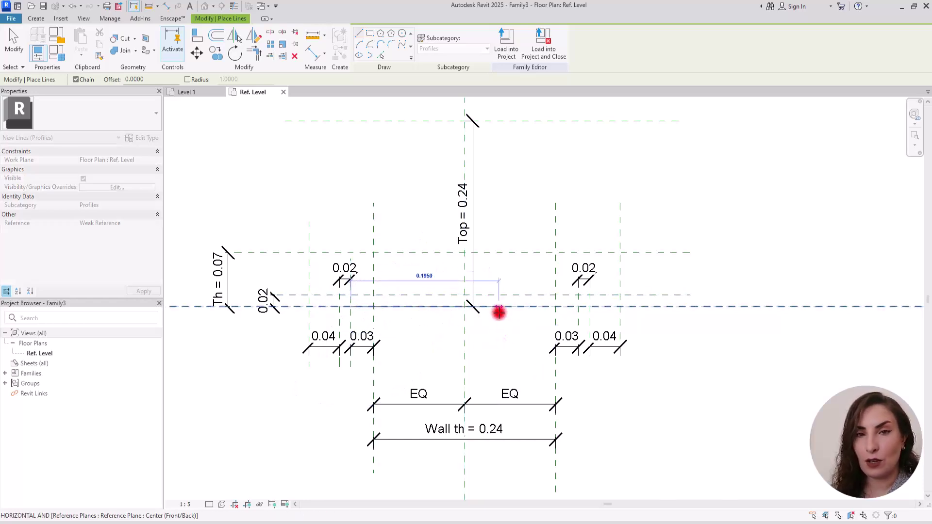
- Trace the left notch between the two closest short planes up to the 0.015 plane, and continue the base to the outermost left plane
scroll(350, 307, "up", 3)
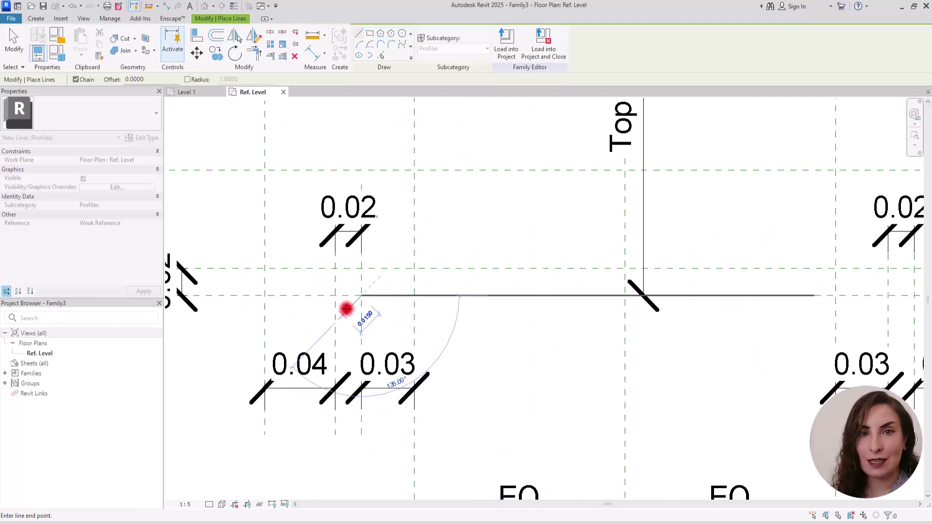
left_click(362, 268)
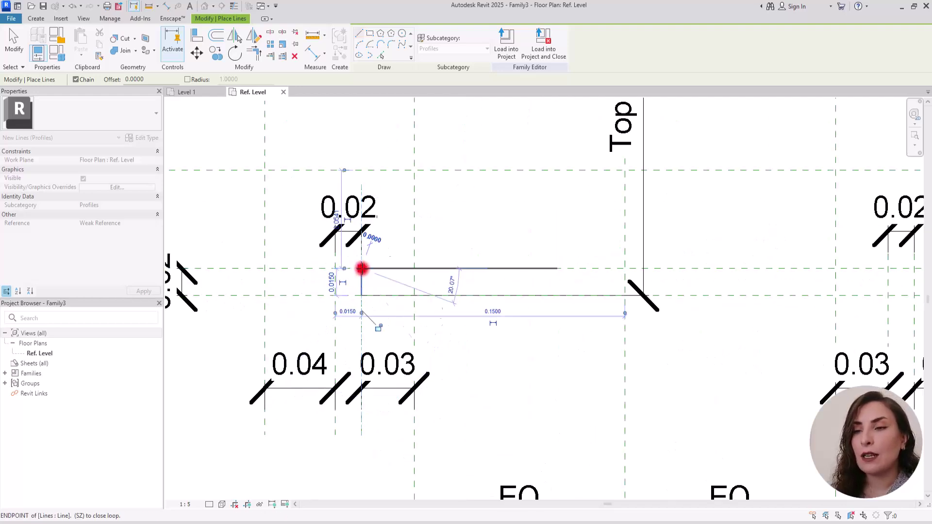
left_click(335, 269)
left_click(335, 296)
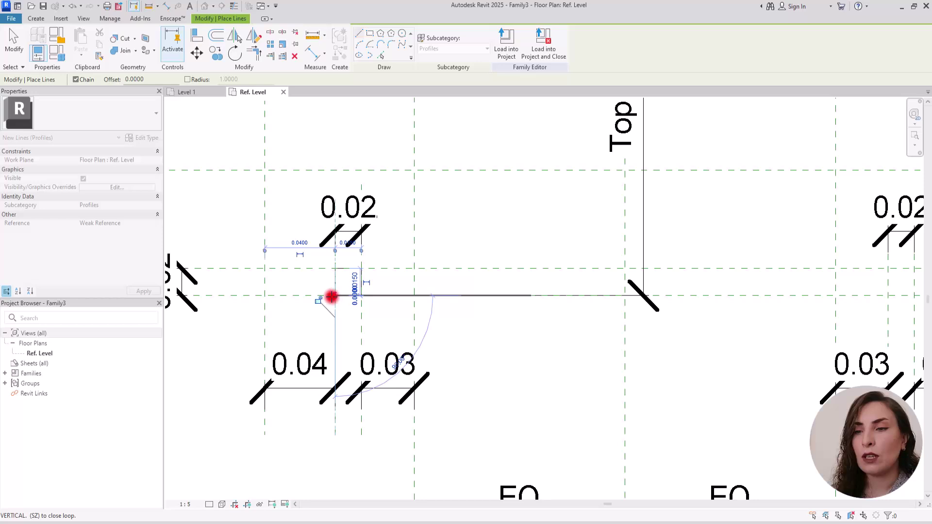
left_click(265, 295)
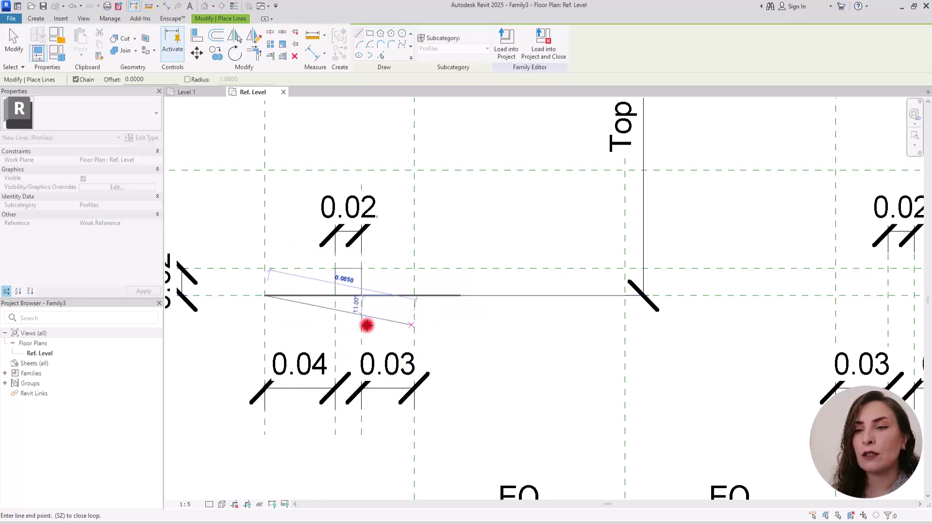
- Draw the left edge up to the Th plane, two slopes meeting at the Top plane's centre, and the right edge down to the base
scroll(298, 232, "down", 2)
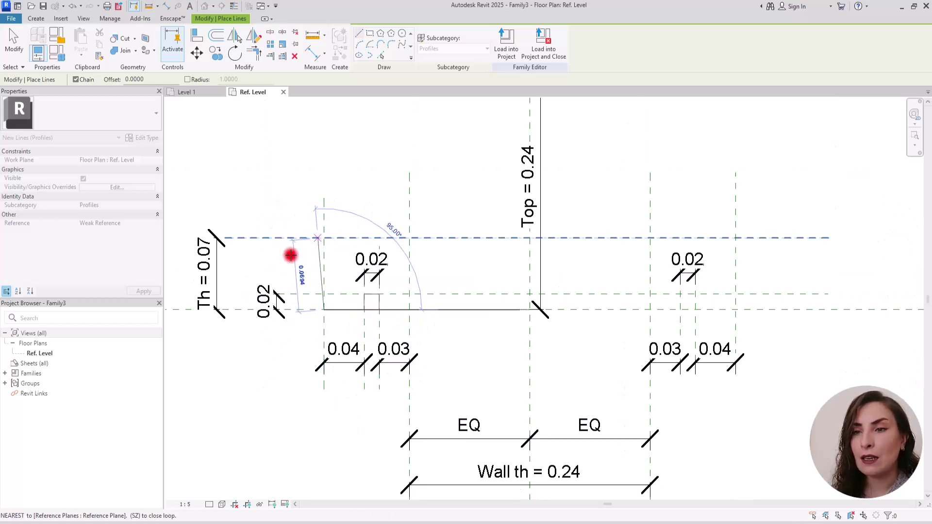
left_click(323, 238)
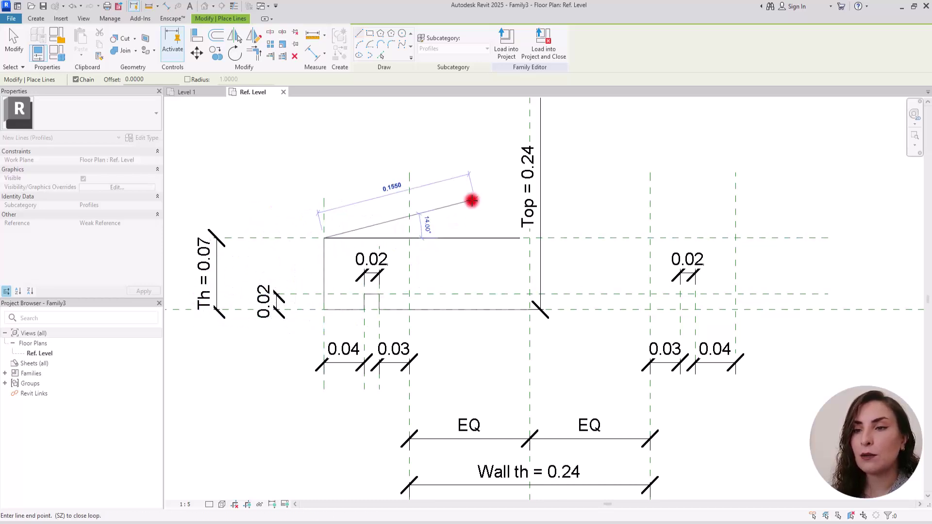
middle_click_drag(475, 199, 452, 281)
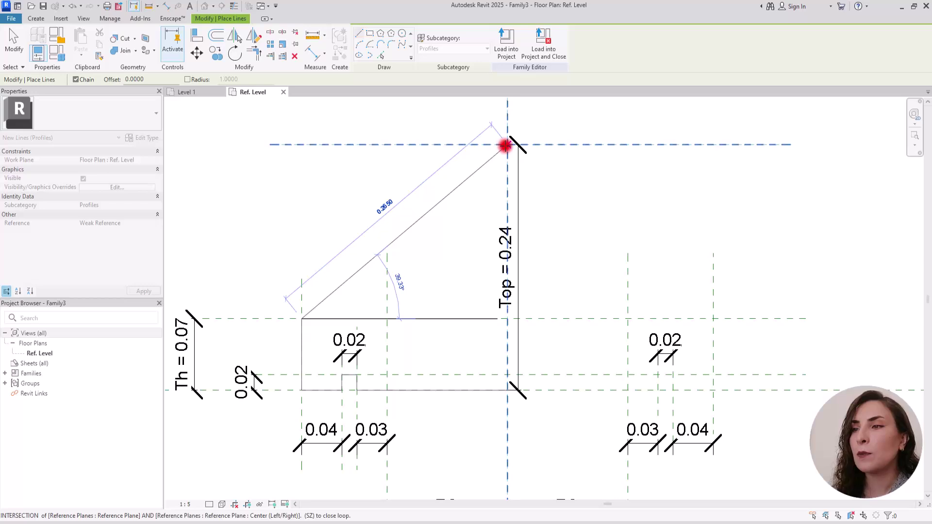
left_click(506, 145)
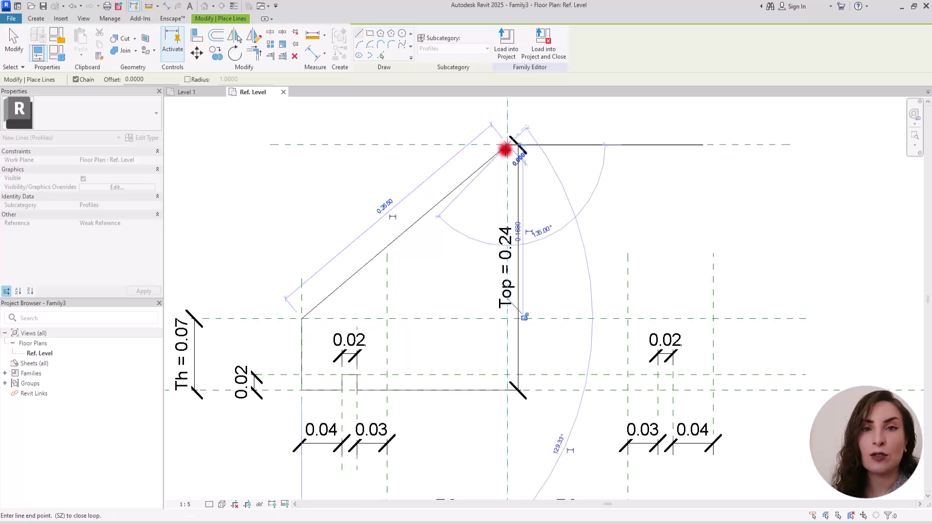
left_click(711, 317)
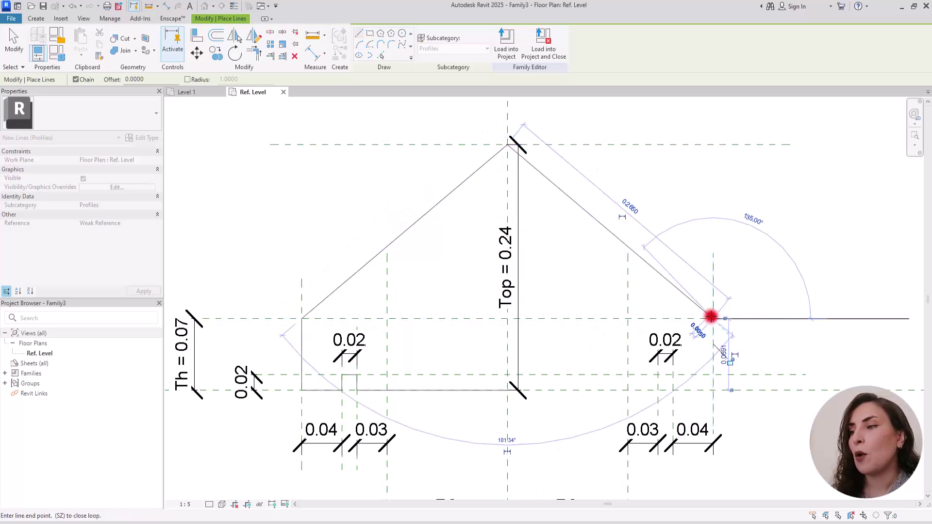
left_click(713, 391)
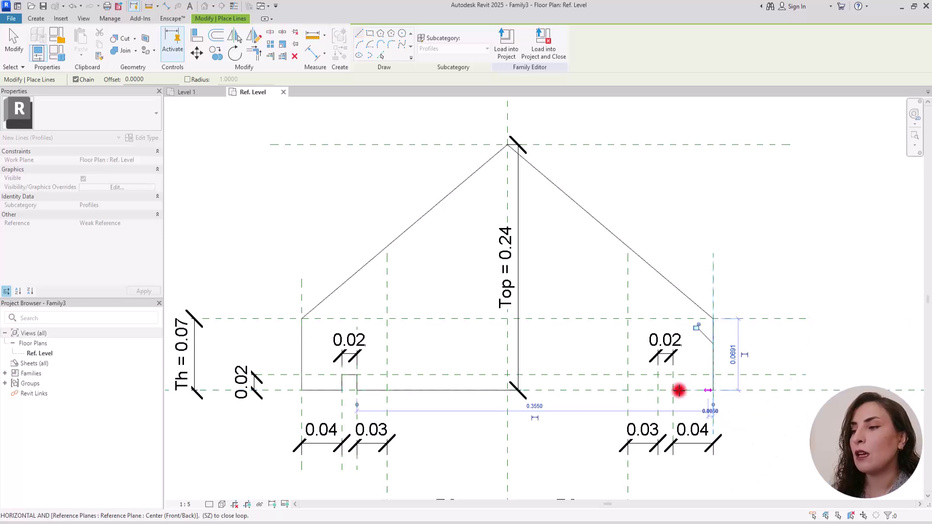
- Draw the right base segment and trace the right notch between its two closely spaced planes, ending on the horizontal centre plane
left_click(673, 390)
left_click(673, 375)
left_click(657, 374)
left_click(657, 391)
key("Escape")
- Trim/Extend the middle base line to a corner with the inner edge of the right notch
left_click(253, 52)
left_click(462, 391)
left_click(657, 383)
key("Escape")
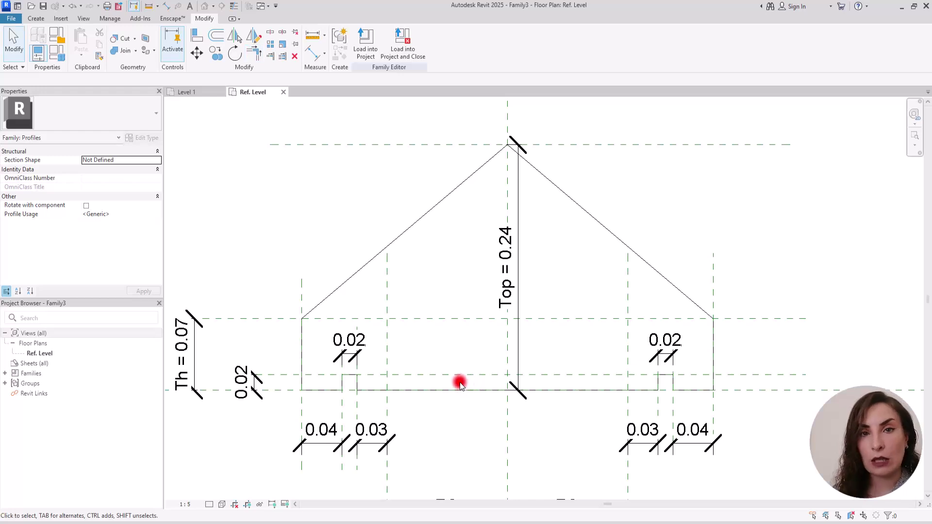
- Align the right base segment of the profile outline to the horizontal centre reference plane
left_click(197, 35)
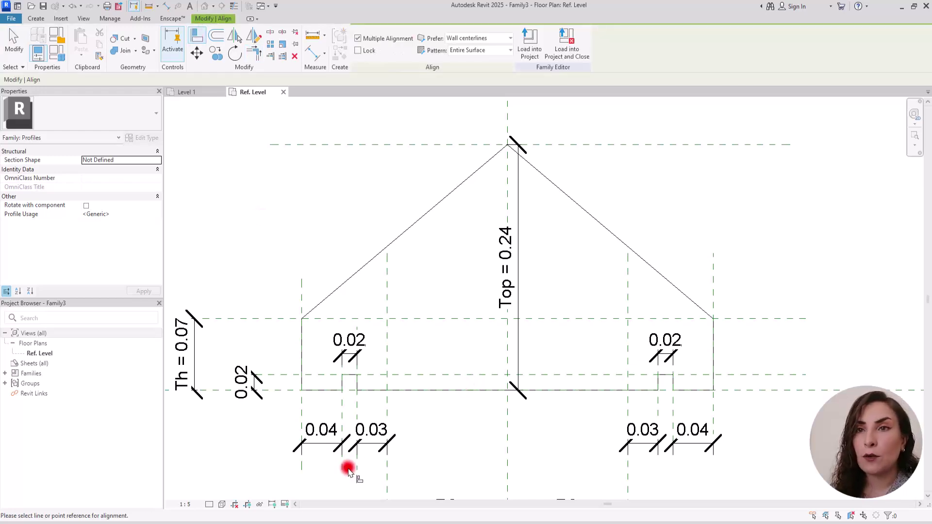
left_click(818, 391)
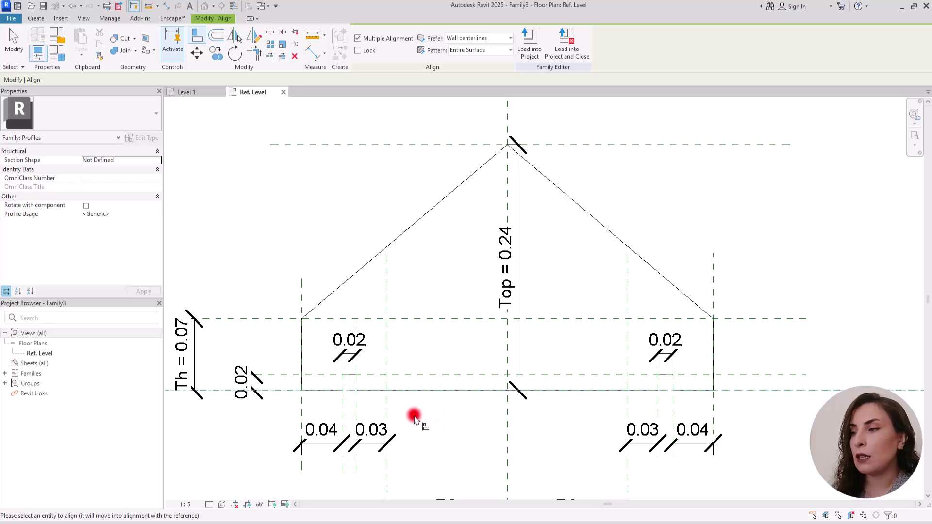
key("Escape")
left_click(824, 391)
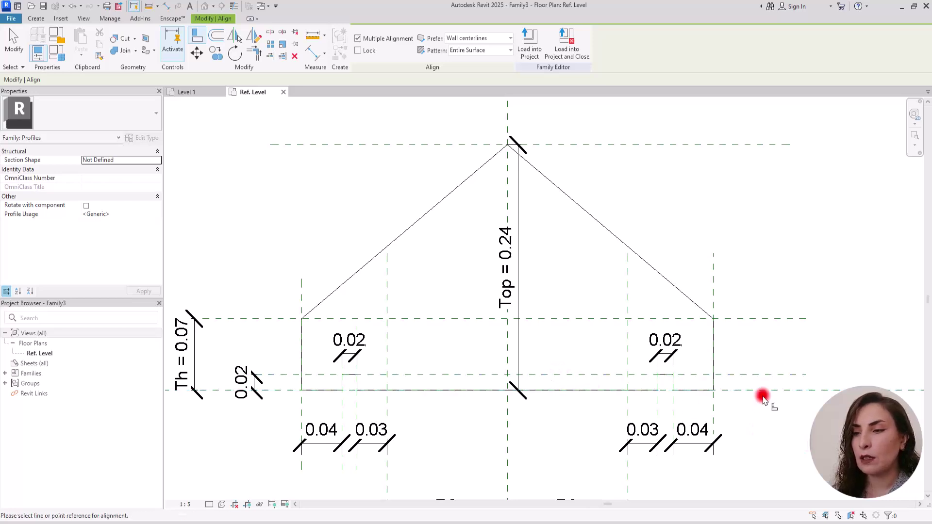
left_click(687, 390)
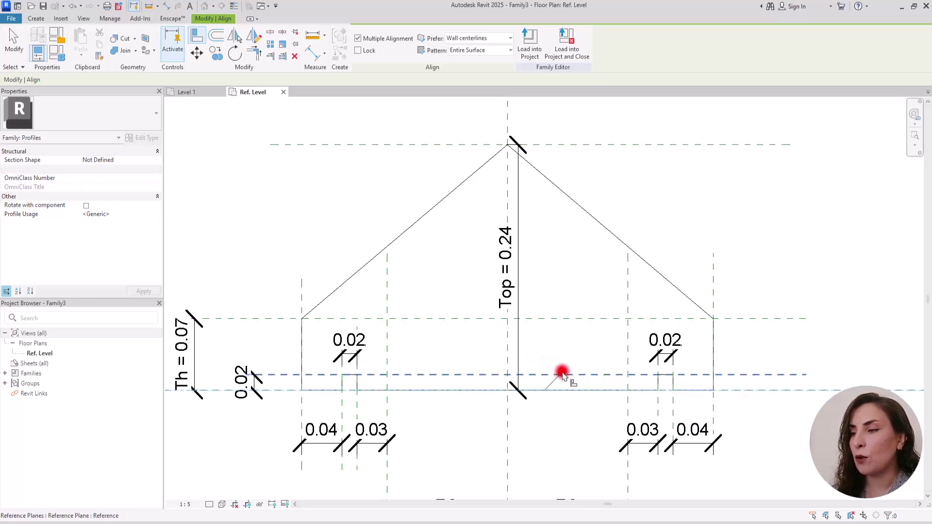
key("Escape")
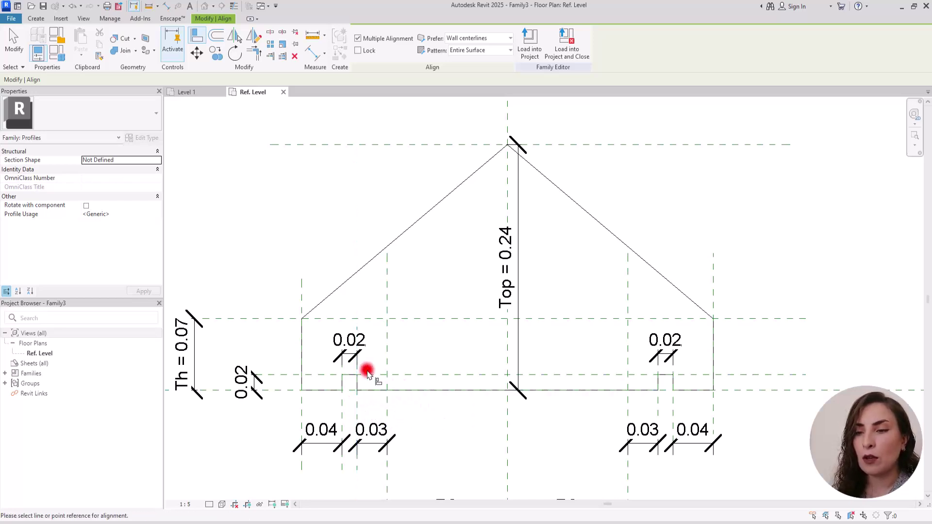
- Align and lock the left notch's outer edge and the profile's left edge to their vertical reference planes
left_click(349, 376)
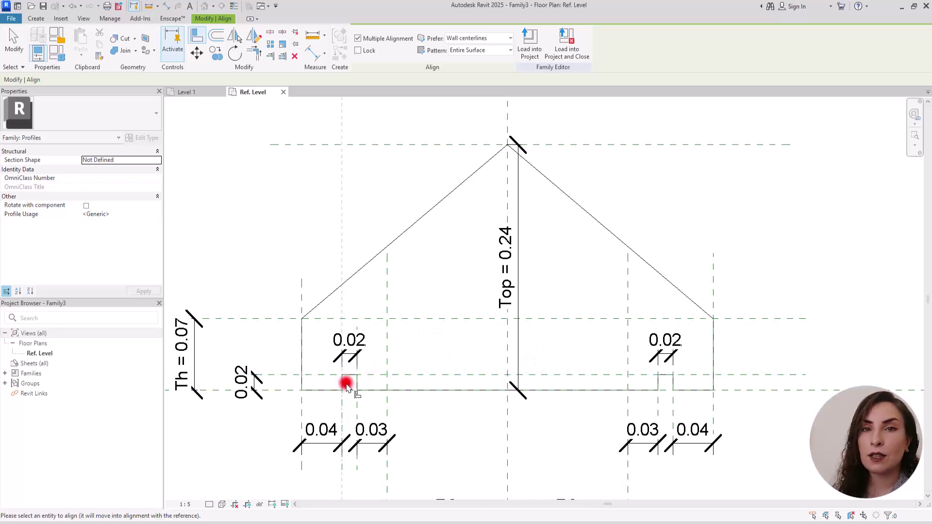
left_click(323, 383)
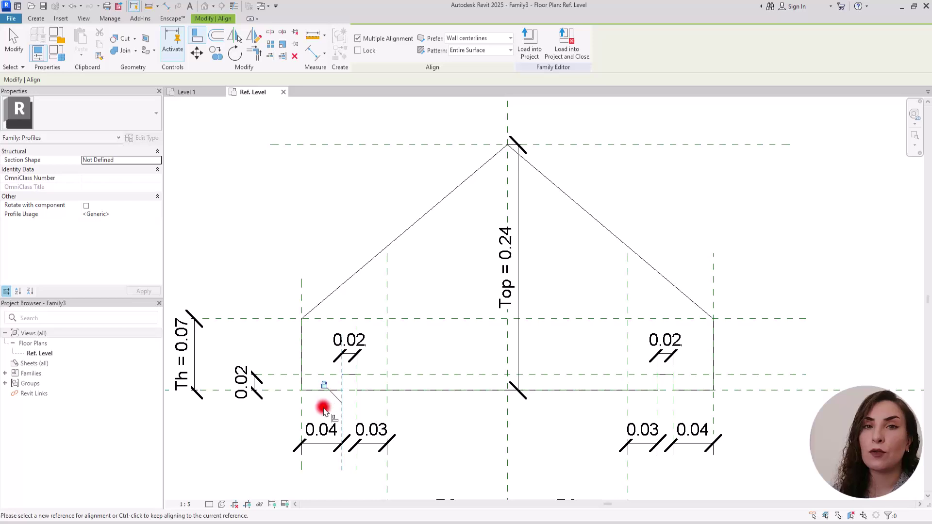
left_click(306, 333)
left_click(320, 389)
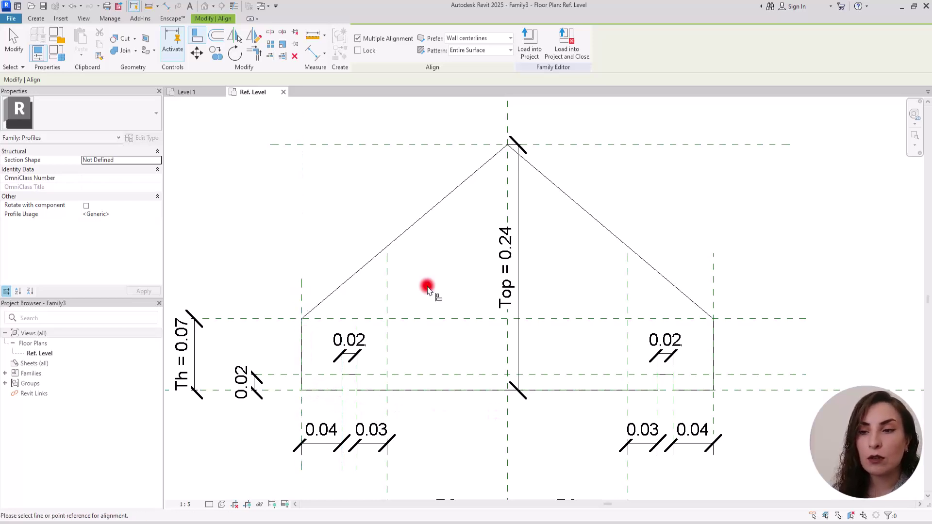
- Align and lock the left slope's lower endpoint to the Th and outermost left planes, and the apex endpoint to the vertical centre plane
left_click(278, 319)
left_click(305, 322)
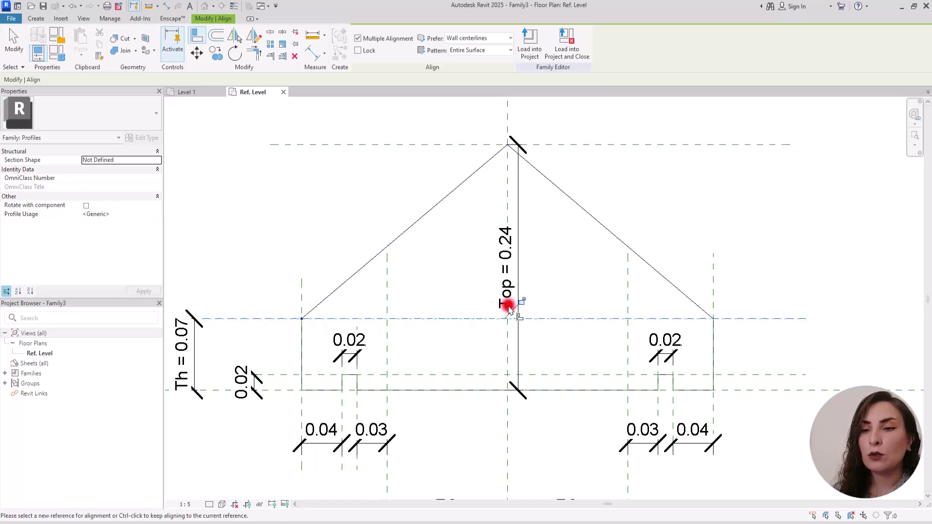
left_click(308, 301)
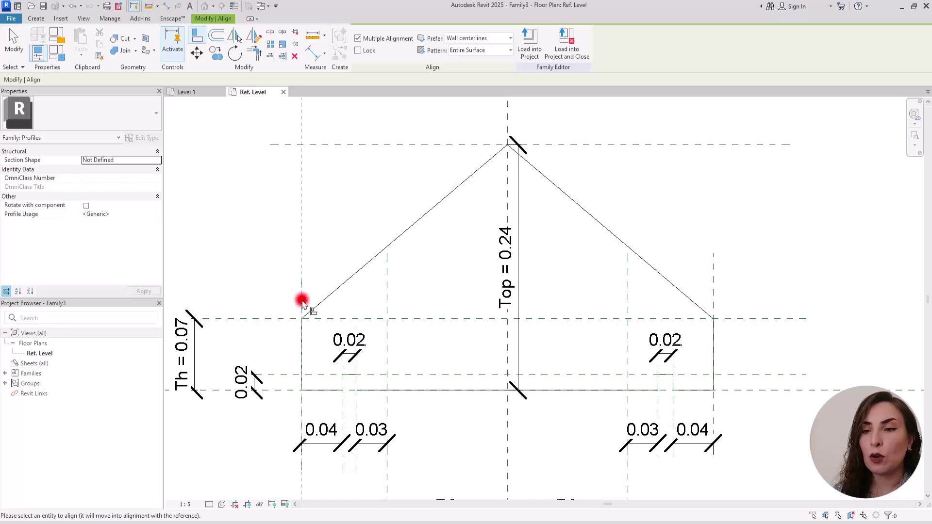
left_click(318, 391)
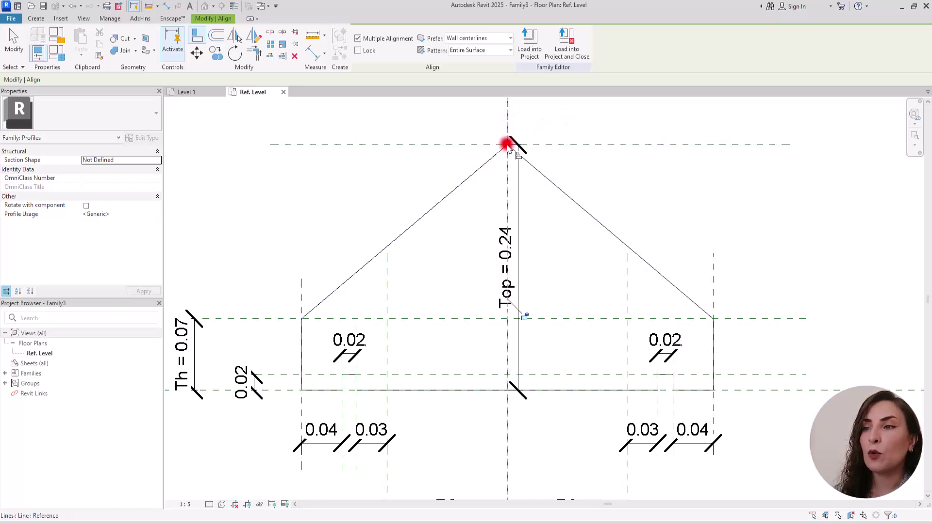
left_click(545, 182)
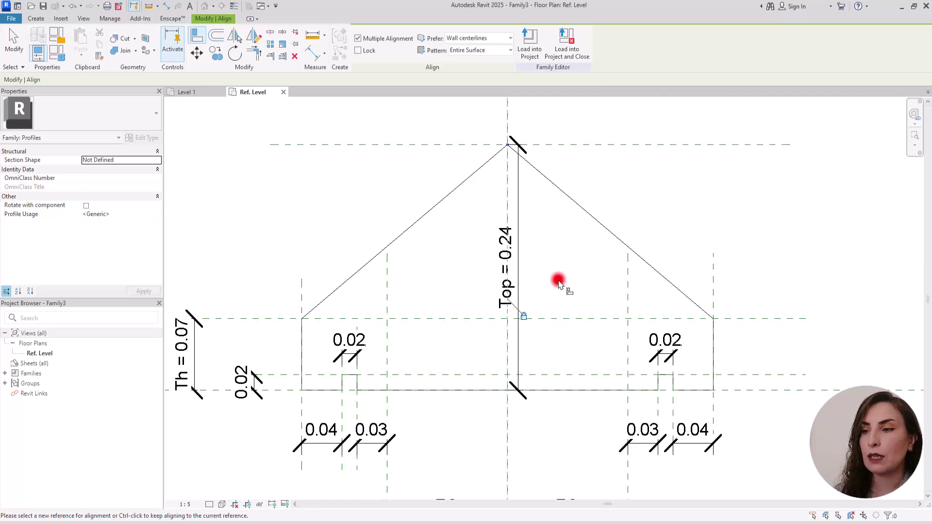
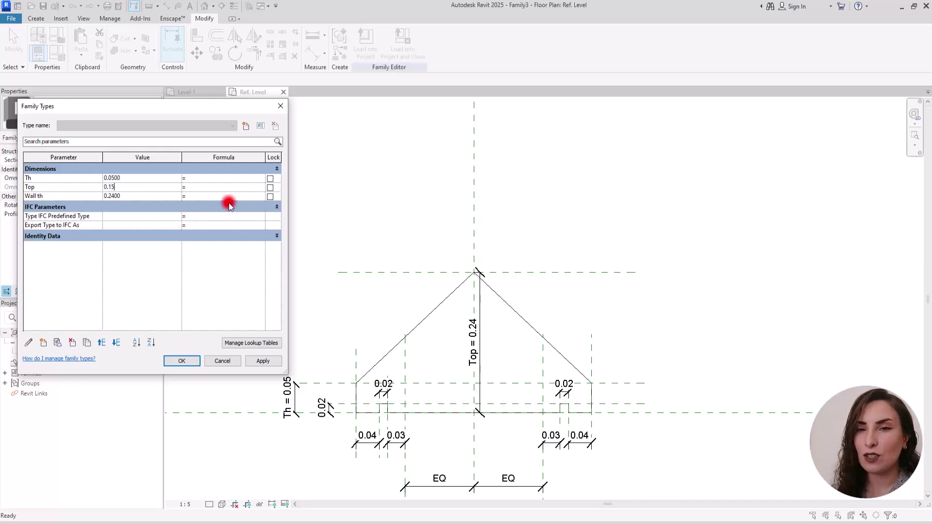
- Apply a Top value of 0.15 and set Wall th to 0.3 in the family types
left_click(265, 361)
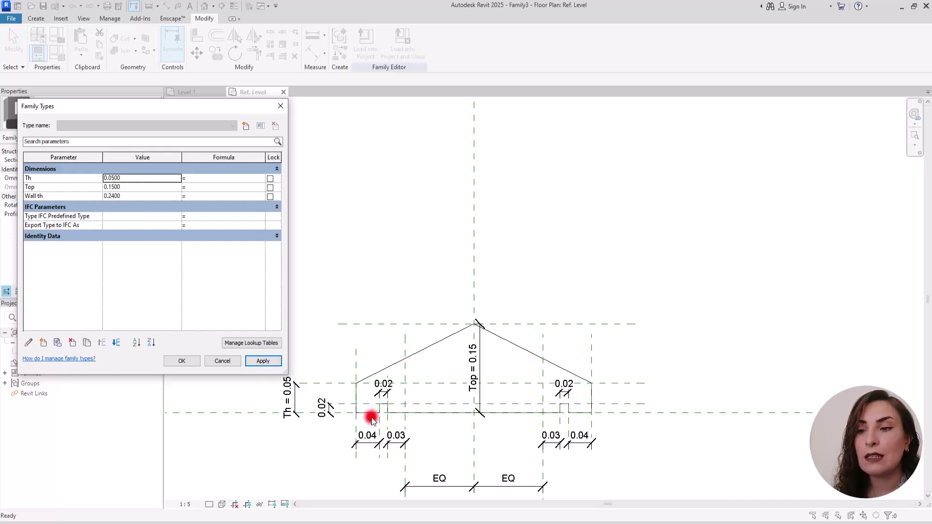
left_click(135, 197)
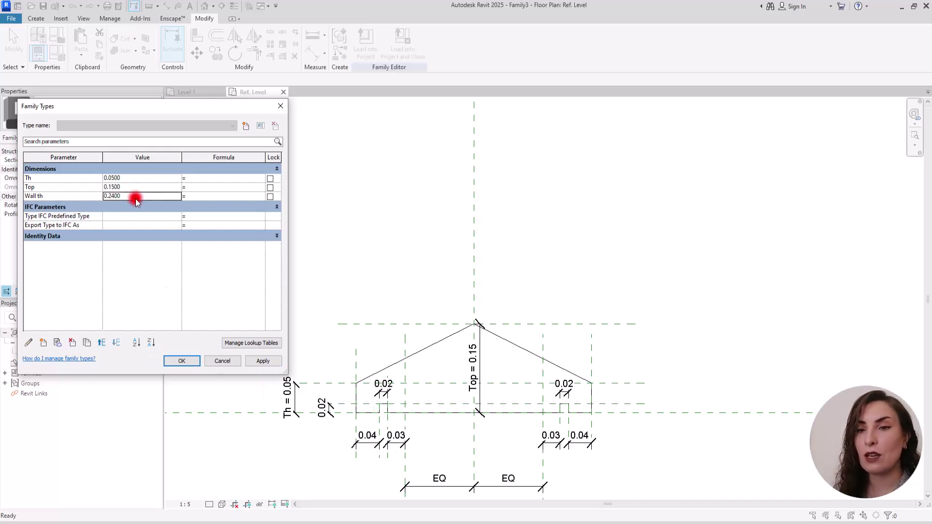
type("0.3")
left_click(161, 285)
left_click(269, 362)
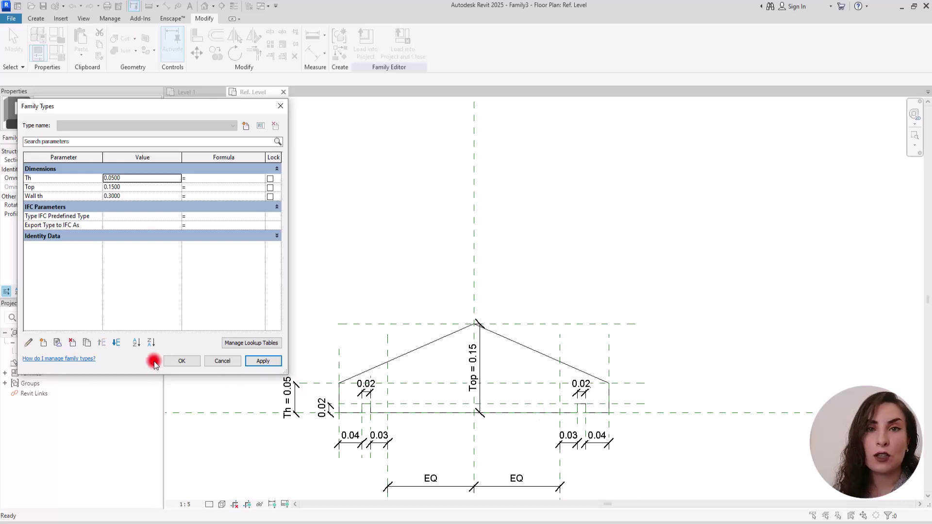
left_click(182, 361)
- Load the profile family into the project and draw a horizontal Generic - 200mm wall about 5.3 m long on Level 1
left_click(365, 49)
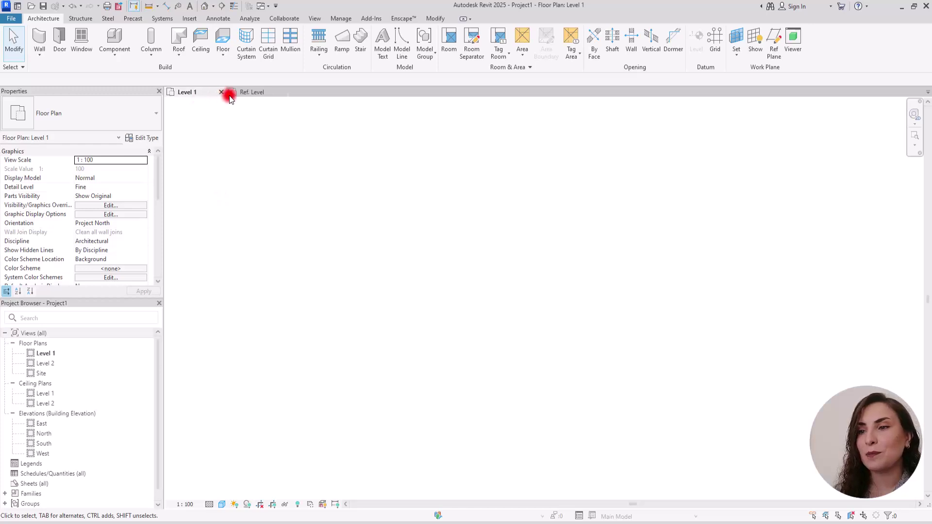
left_click(39, 37)
left_click(282, 301)
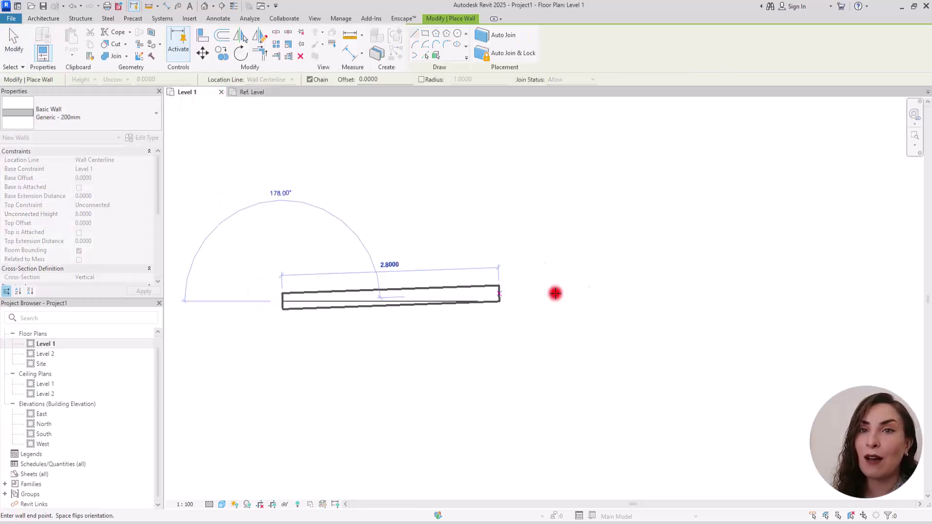
left_click(693, 302)
key("Escape")
key("Escape")
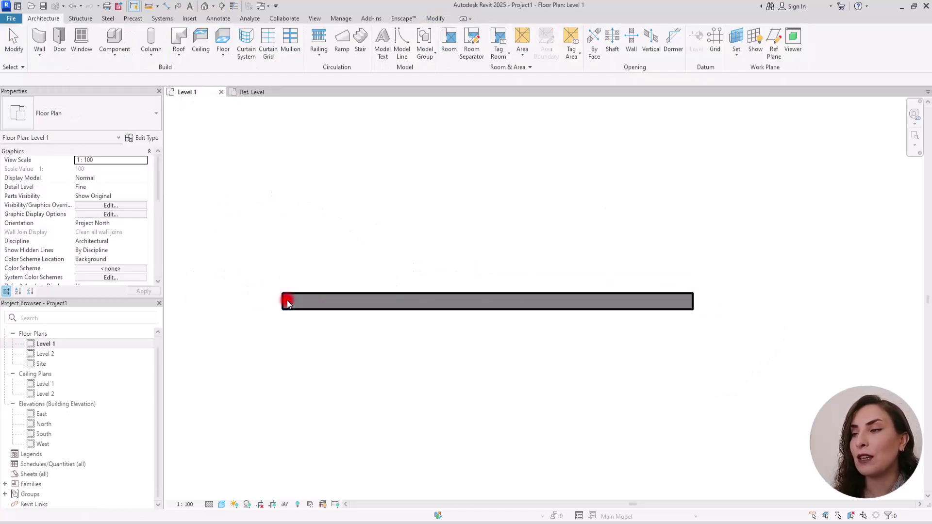
- Compare the drawn wall's type thickness with the Wall th dimension in the profile family
scroll(290, 304, "up", 3)
middle_click_drag(300, 285, 319, 261)
left_click(319, 261)
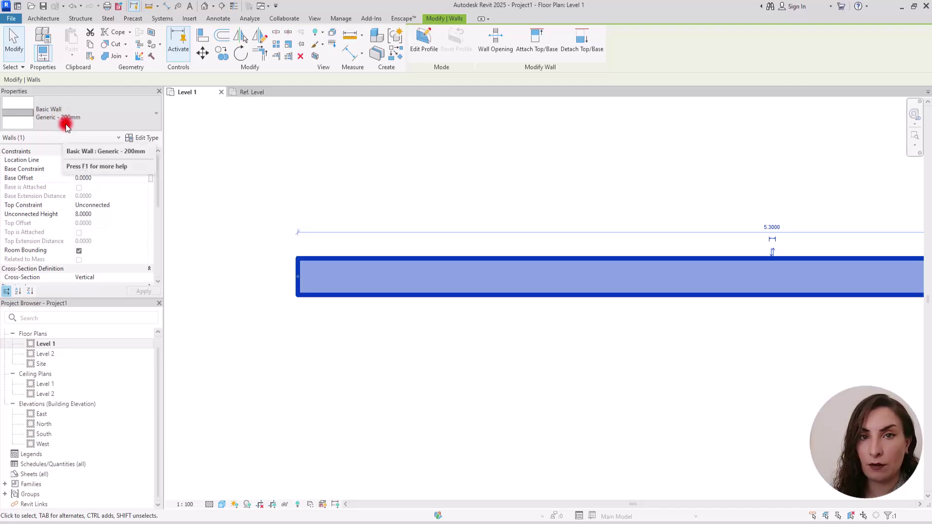
left_click(252, 95)
scroll(485, 349, "down", 2)
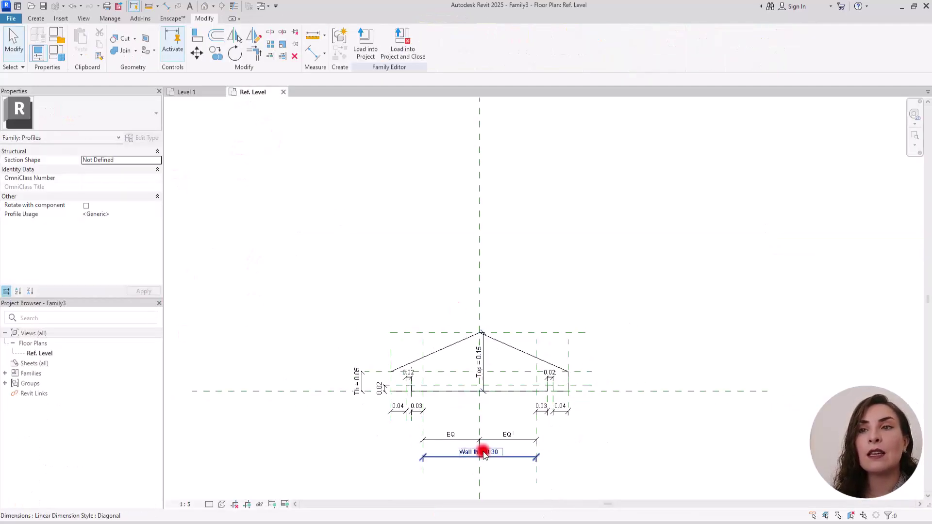
middle_click_drag(479, 444, 479, 343)
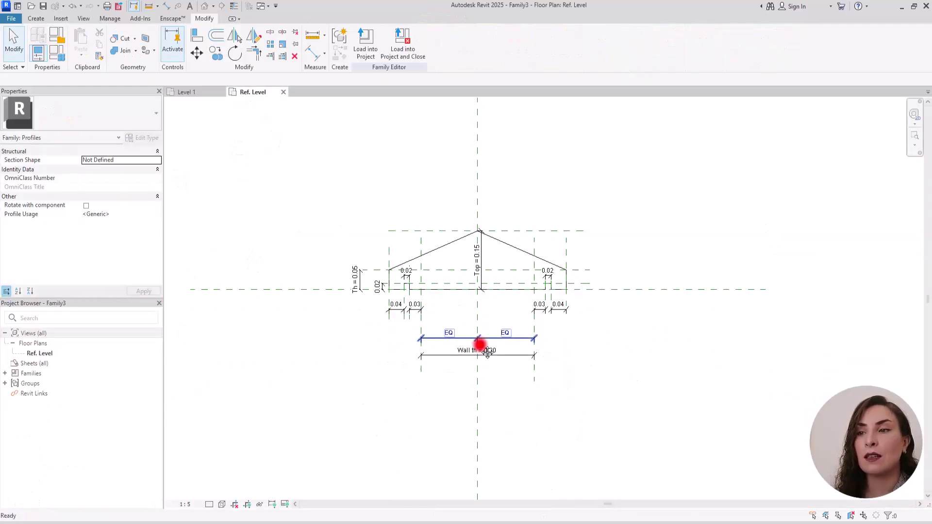
left_click(189, 92)
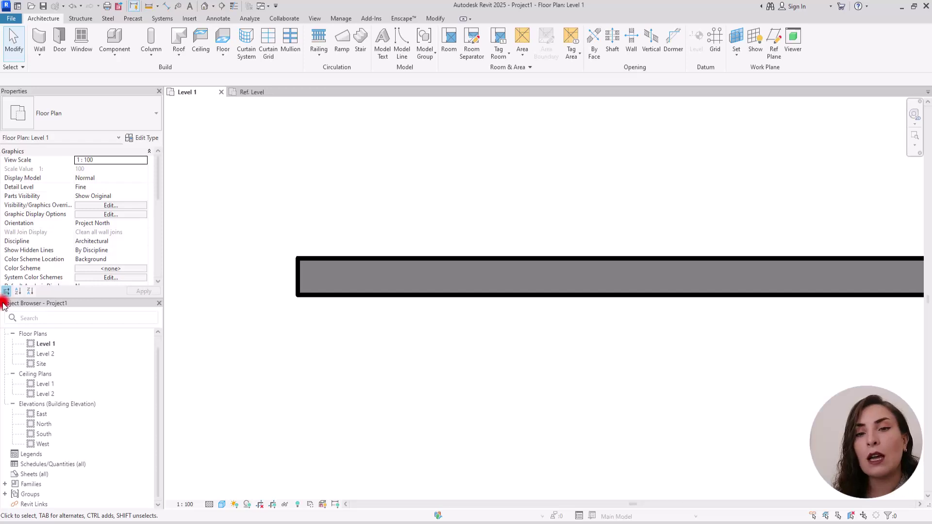
- Set Wall th to 0.2 in the type properties of the loaded Family3 profile
left_click(5, 484)
scroll(58, 437, "down", 10)
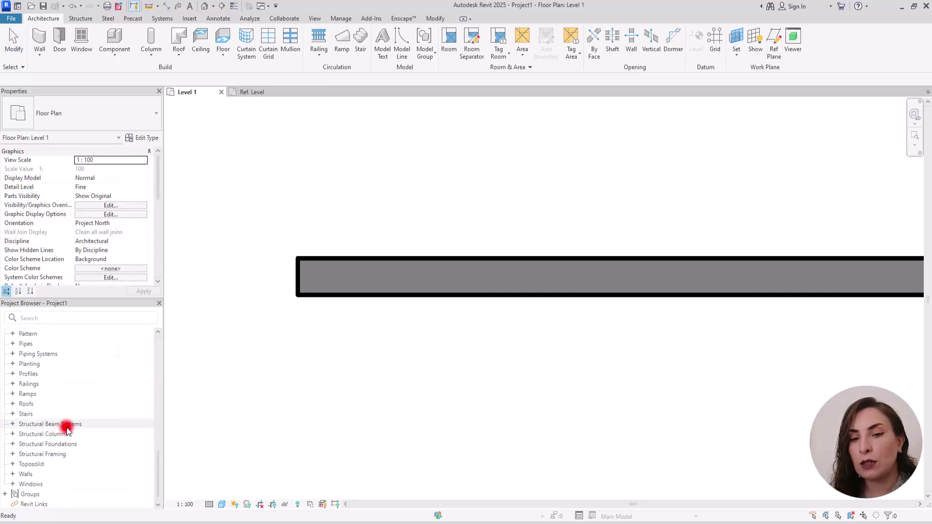
left_click(12, 374)
left_click(19, 384)
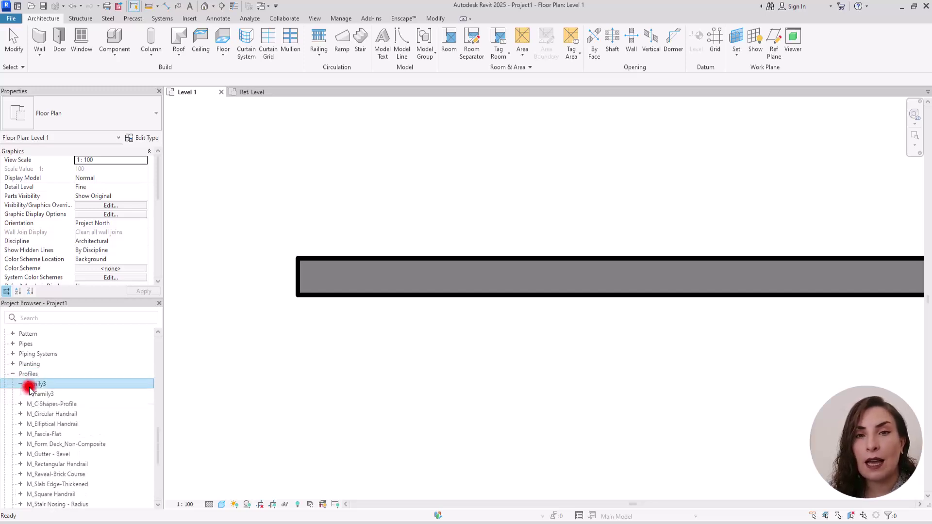
right_click(47, 396)
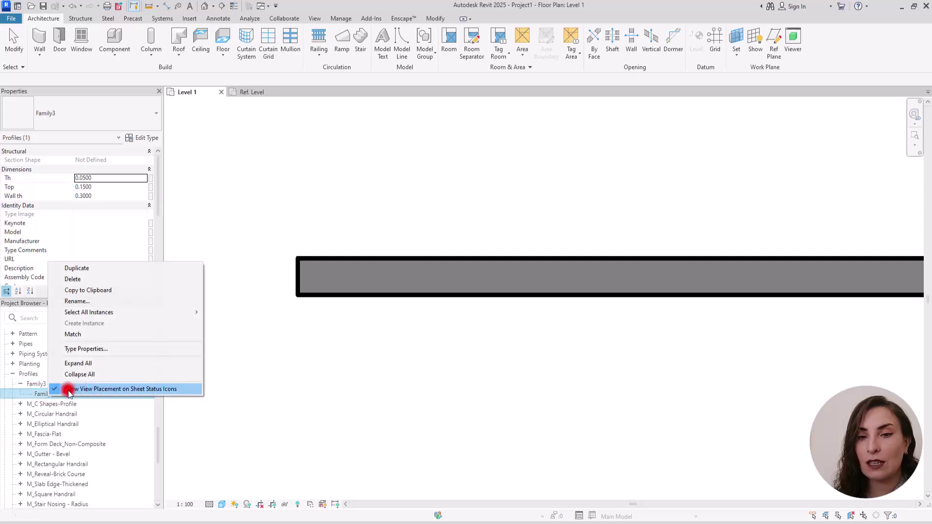
left_click(115, 348)
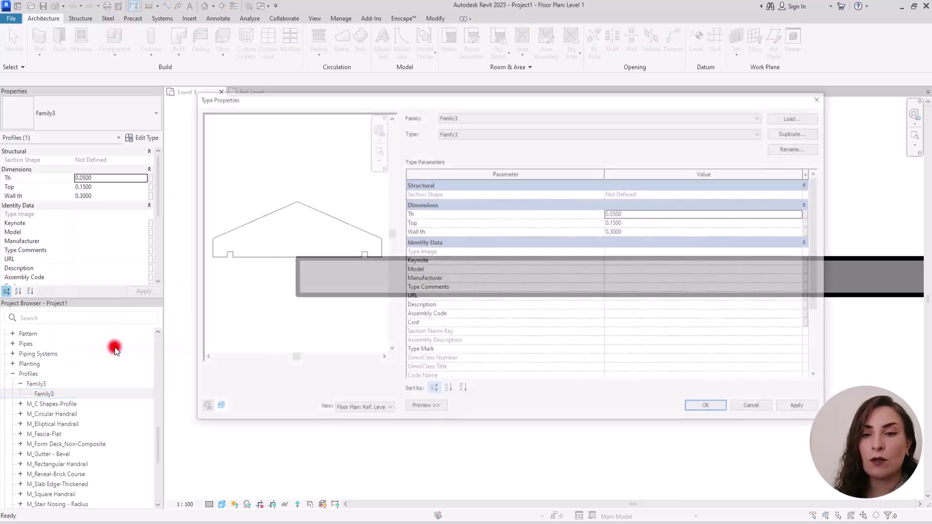
left_click(642, 234)
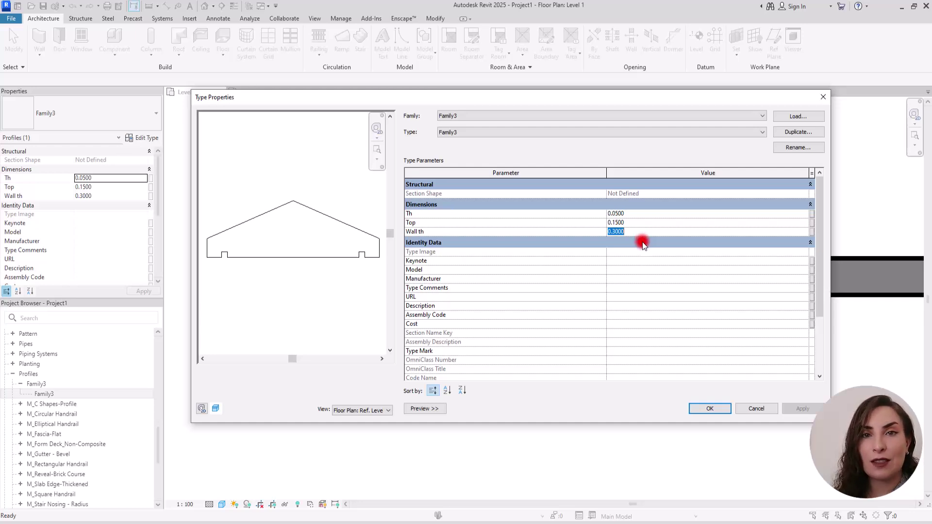
type("0.2")
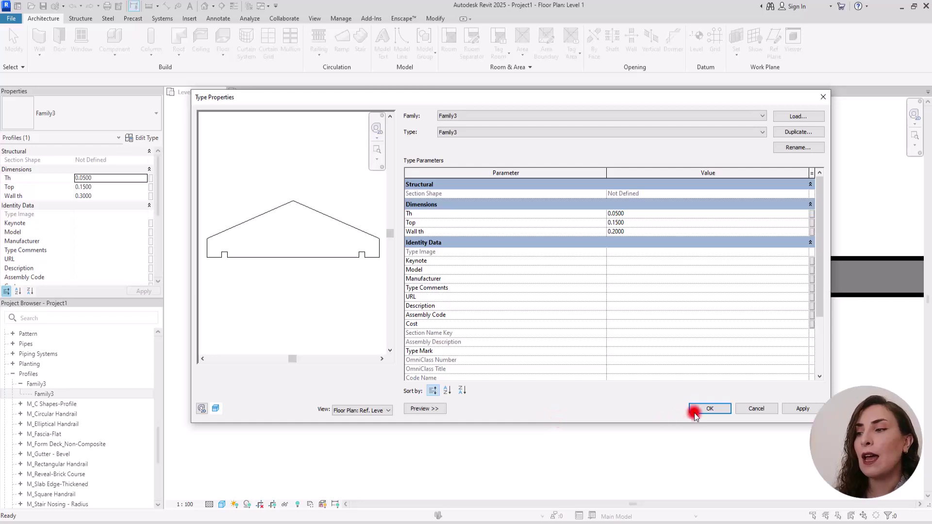
left_click(802, 408)
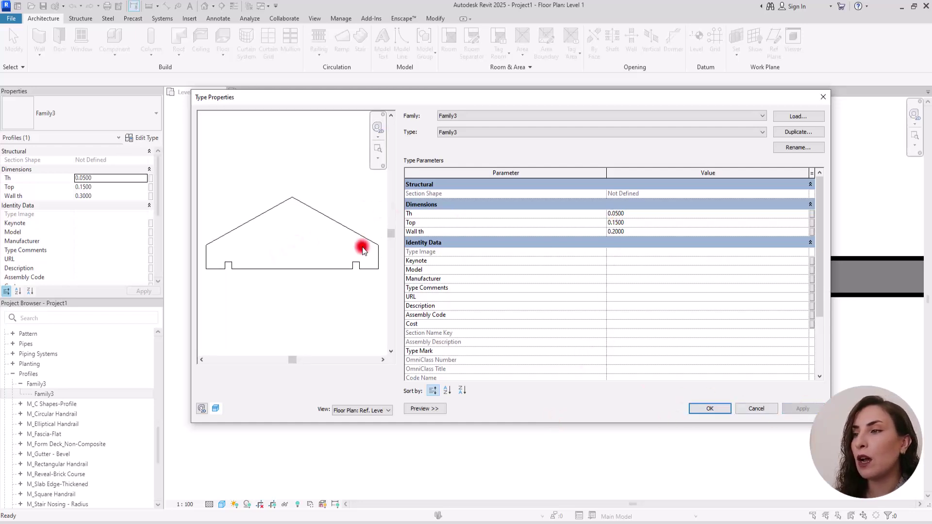
left_click(709, 408)
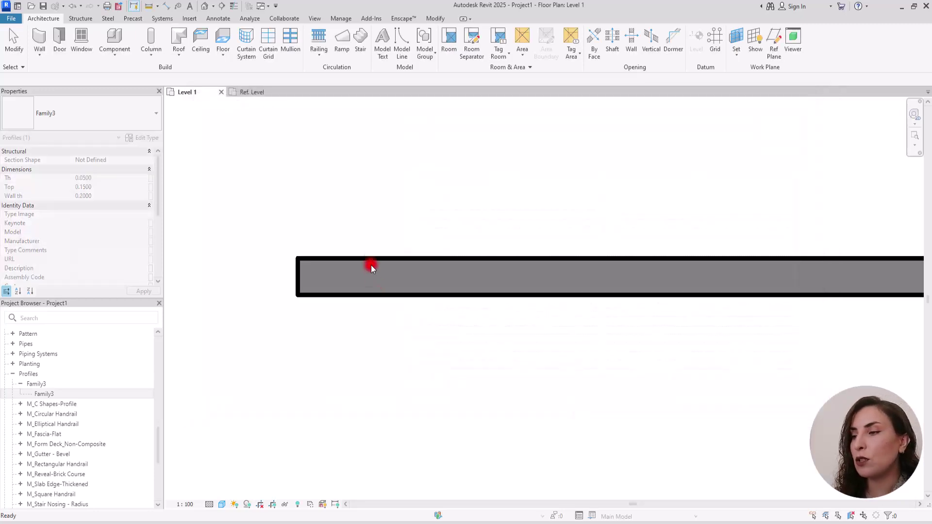
- Open the Generic - 200mm wall type's structure for editing and show its preview
left_click(325, 294)
left_click(330, 330)
left_click(339, 296)
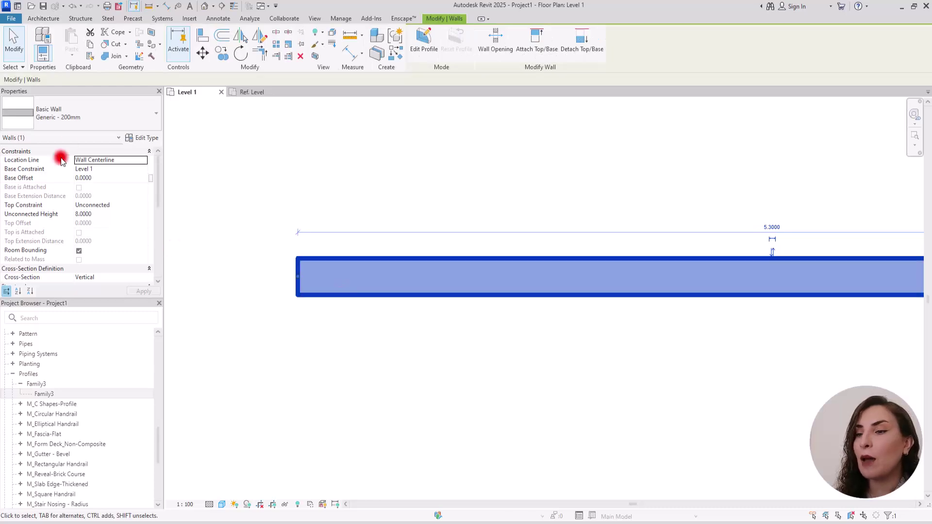
left_click(140, 138)
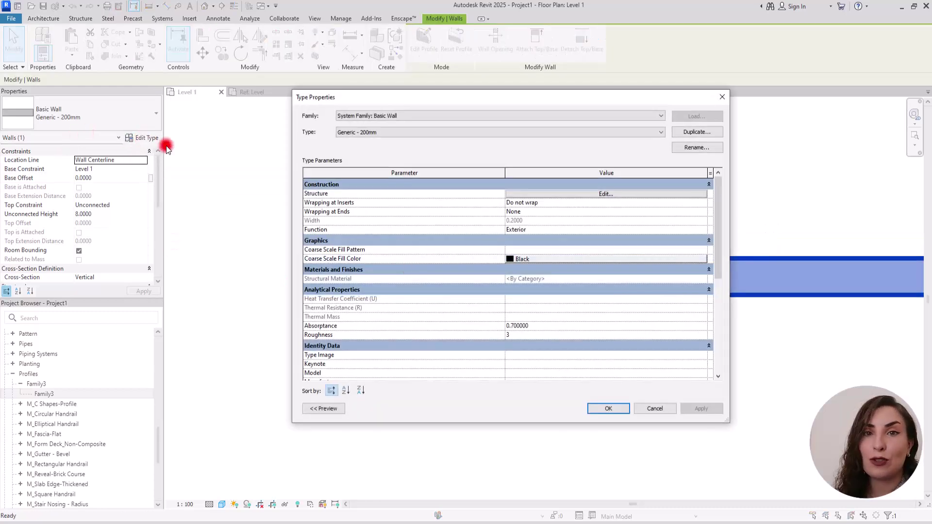
left_click(579, 196)
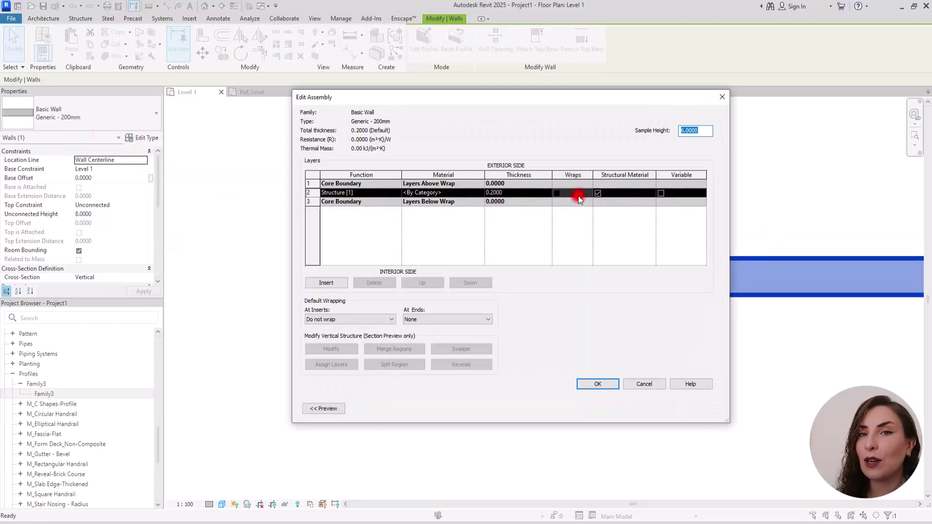
left_click(324, 409)
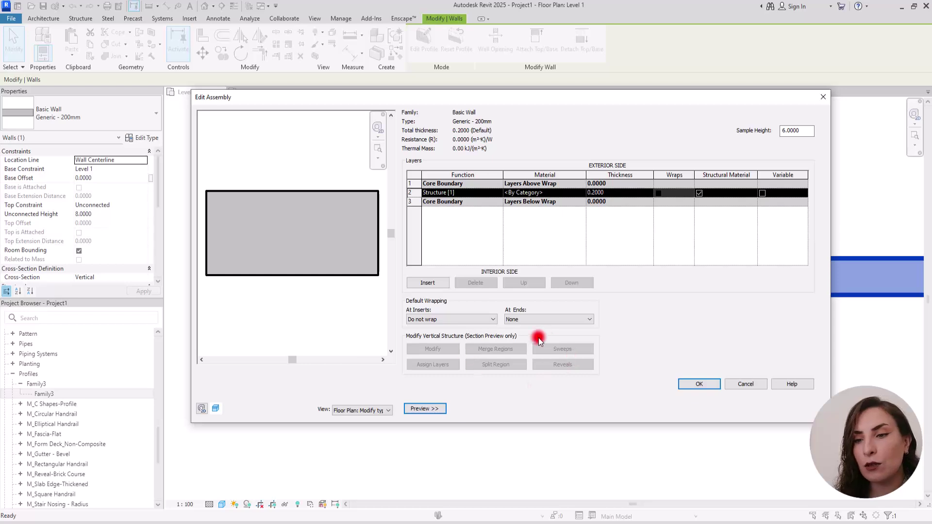
- Switch the wall type preview to the section view and set the sample height to 1
left_click(362, 410)
left_click(356, 426)
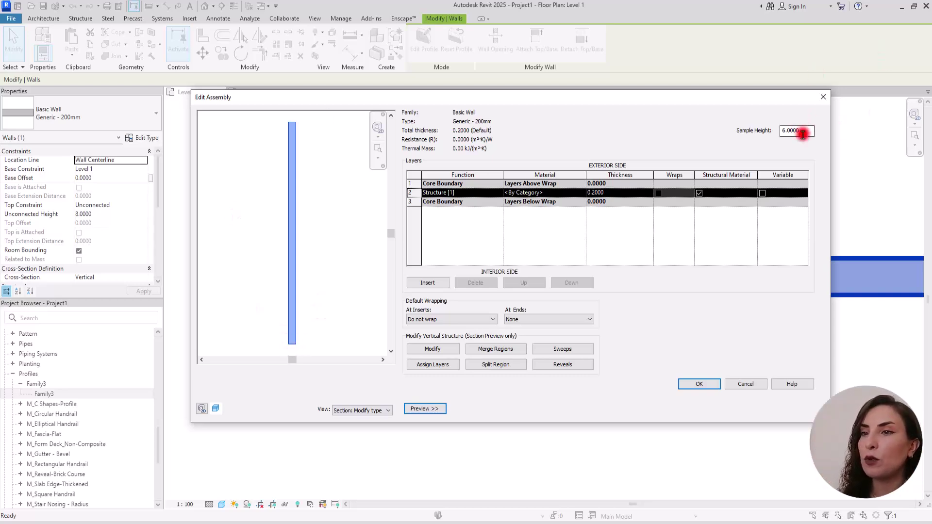
left_click_drag(797, 131, 756, 138)
type("1")
key("Tab")
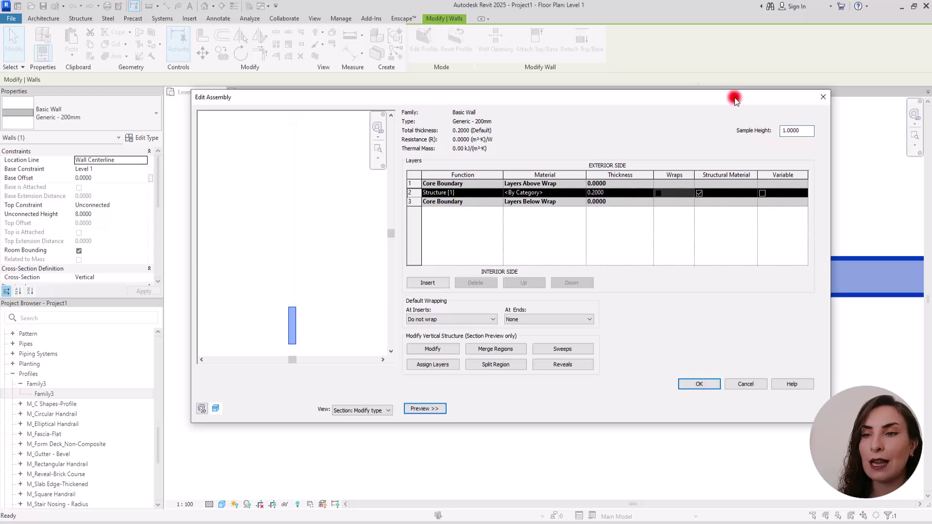
scroll(290, 340, "up", 5)
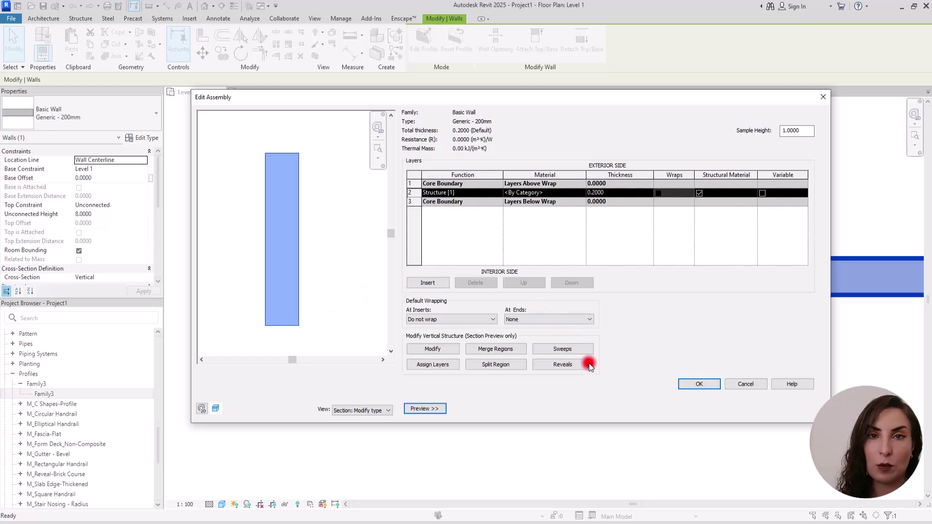
- Add a wall sweep to the Generic - 200mm structure using the Family3 : Family3 profile
left_click(578, 350)
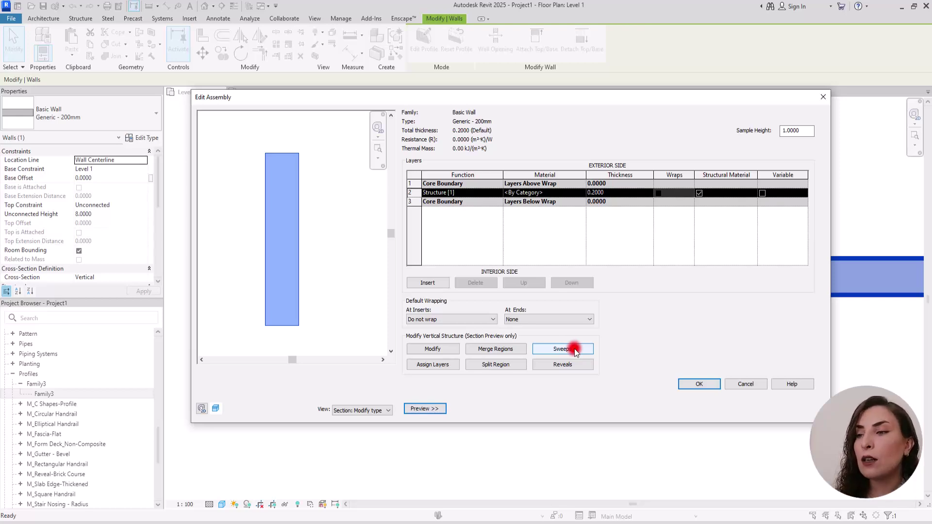
left_click(575, 348)
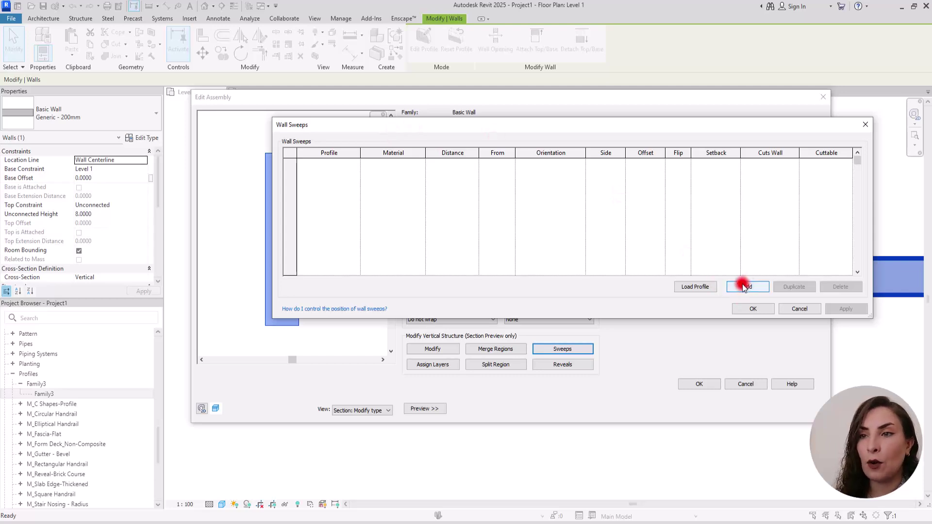
left_click(743, 286)
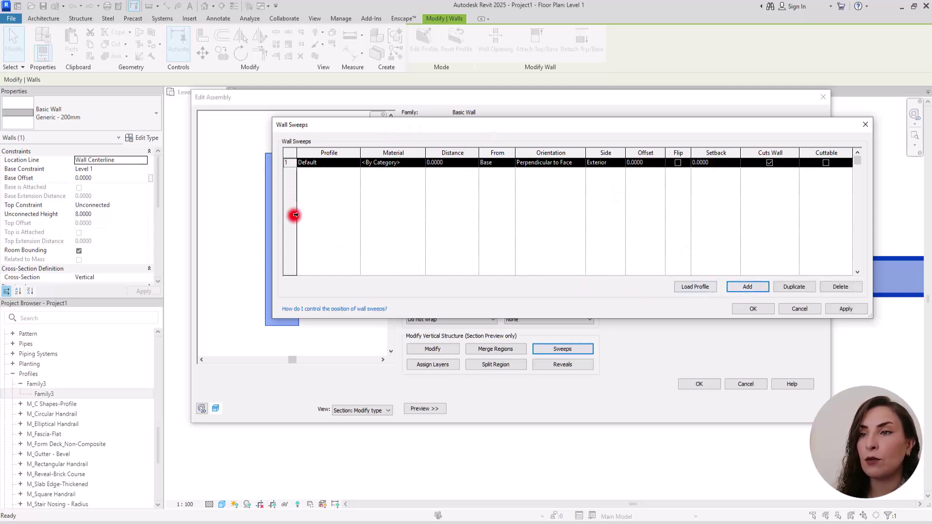
left_click_drag(332, 133, 394, 118)
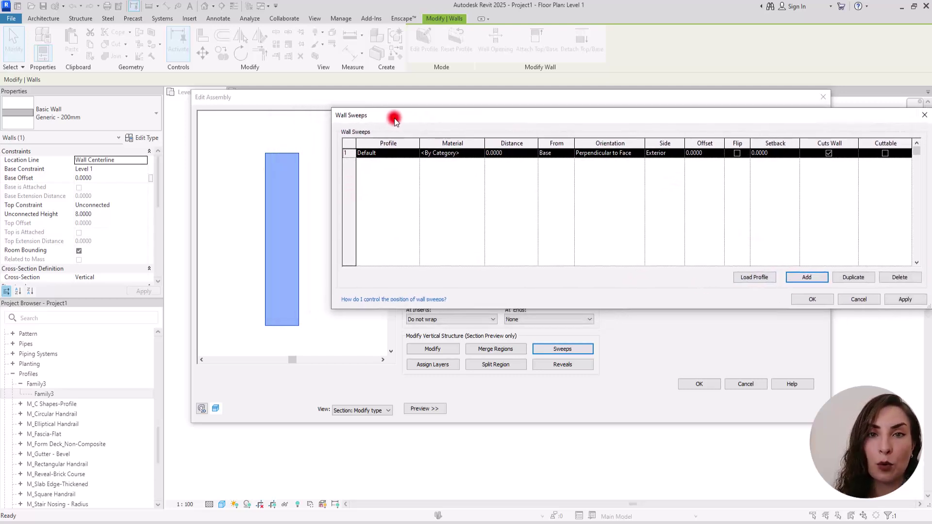
left_click(414, 153)
left_click(368, 169)
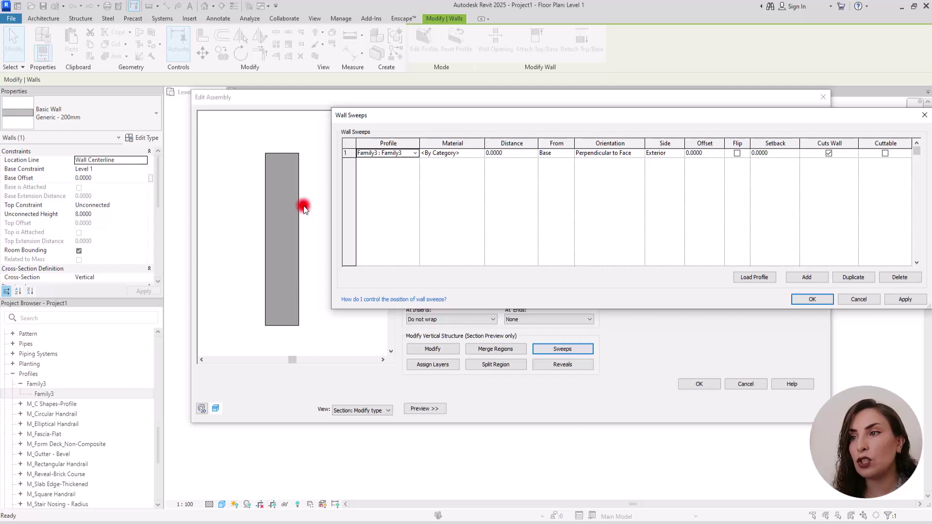
- Measure the wall sweep from Top instead of Base and apply it to the preview
left_click(569, 154)
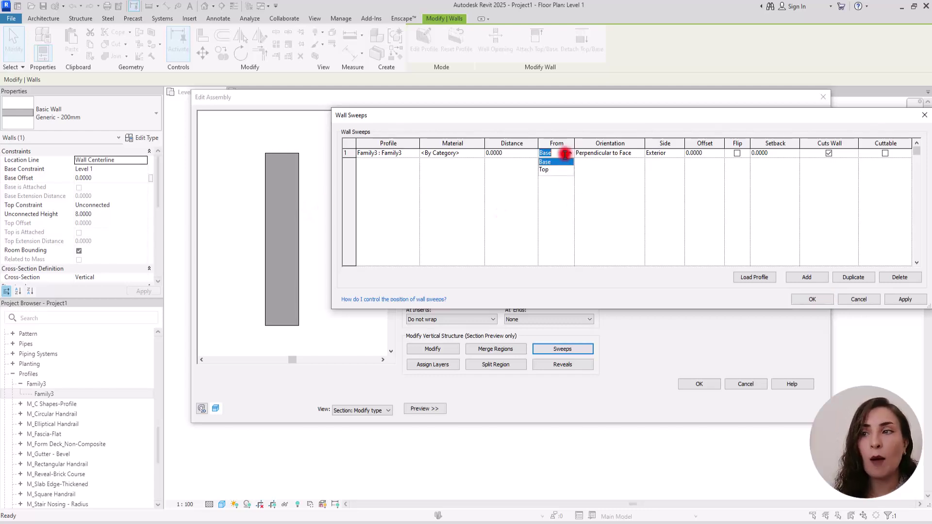
left_click(549, 170)
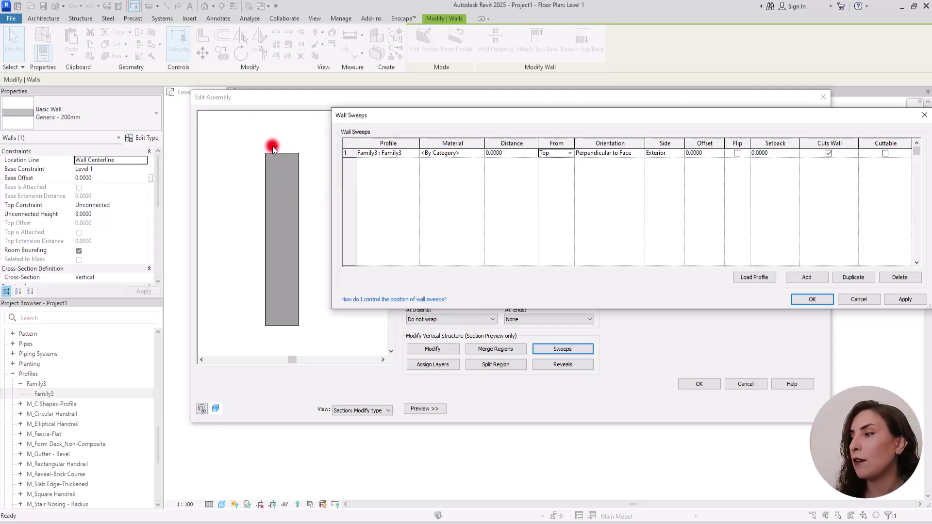
left_click(906, 299)
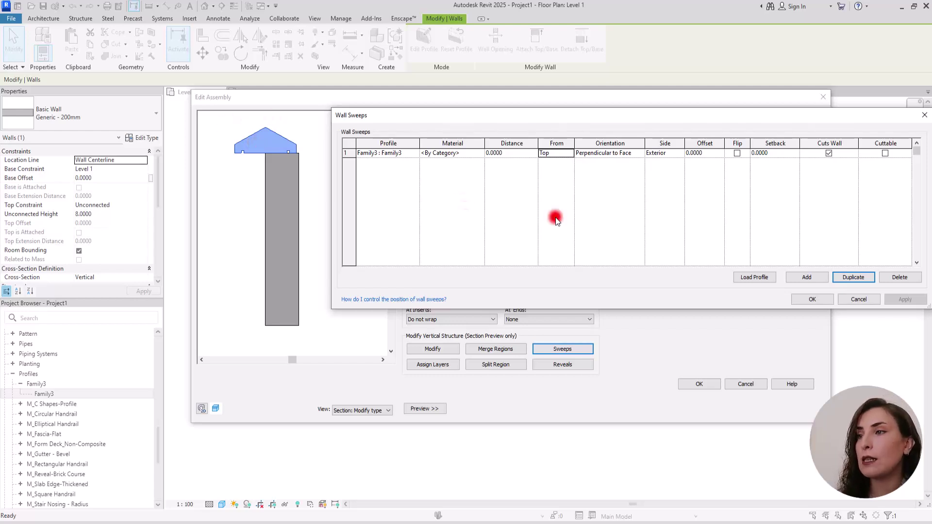
- Keep the sweep Perpendicular to Face on the Exterior side and try an offset of 0.1
left_click(559, 195)
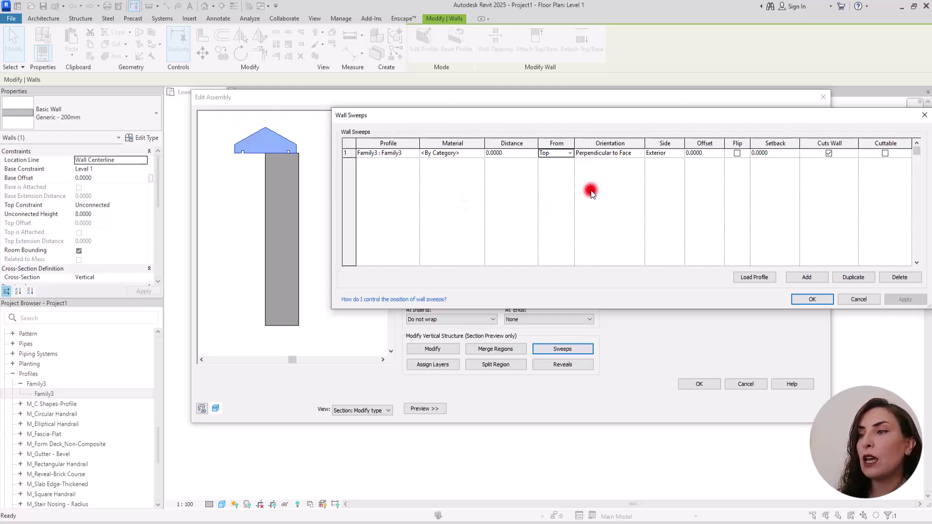
left_click(586, 155)
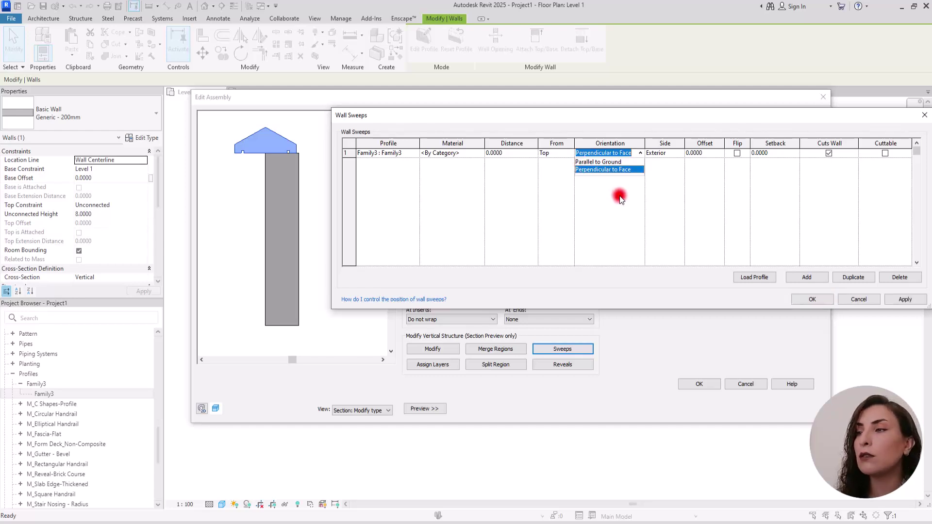
left_click(620, 196)
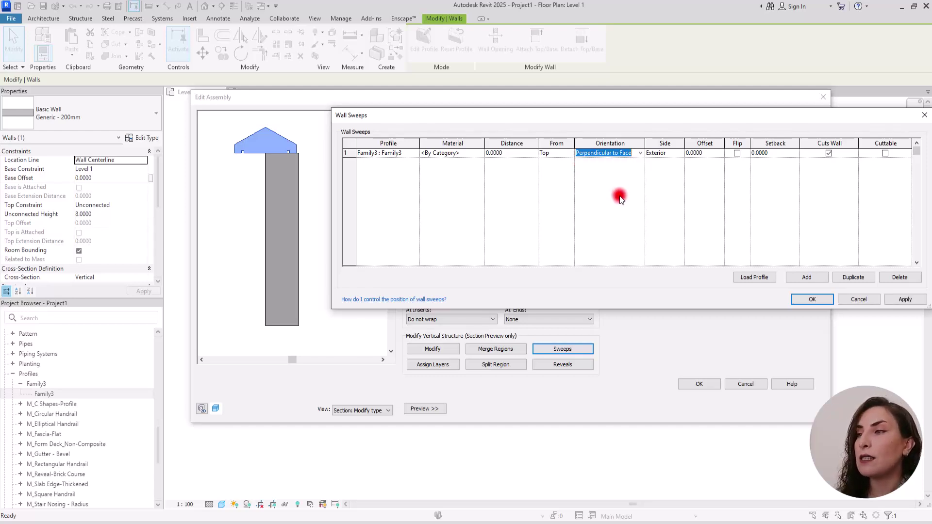
left_click(683, 153)
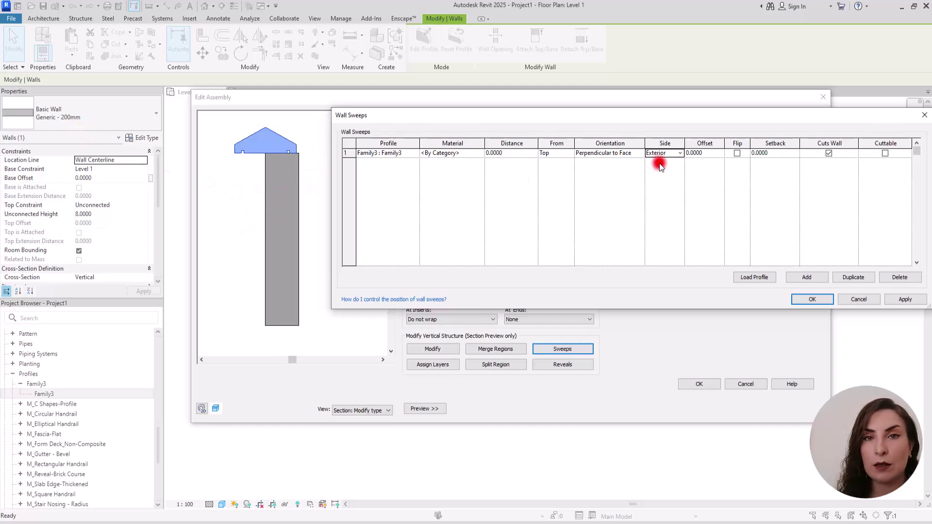
left_click(710, 154)
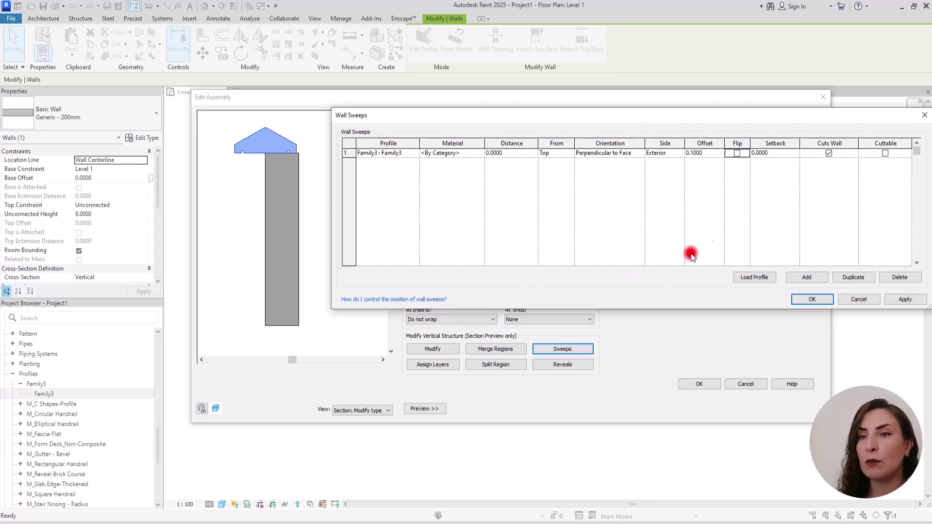
left_click(906, 299)
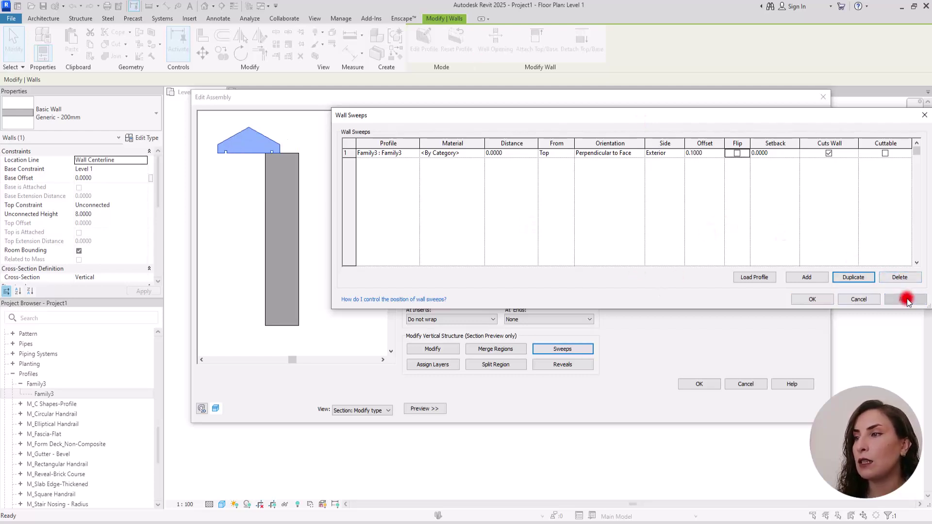
- Set the wall sweep's offset to -0.1 and apply it
left_click(688, 153)
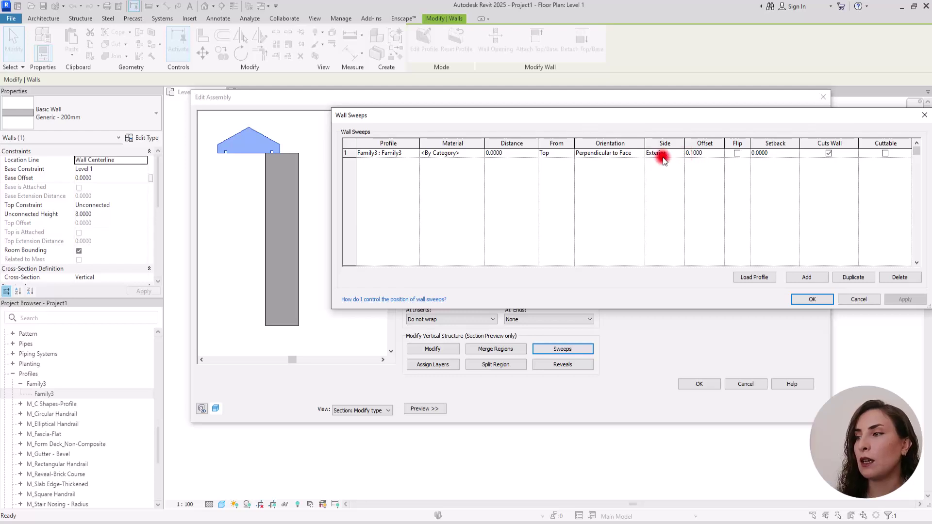
type("-")
key("Tab")
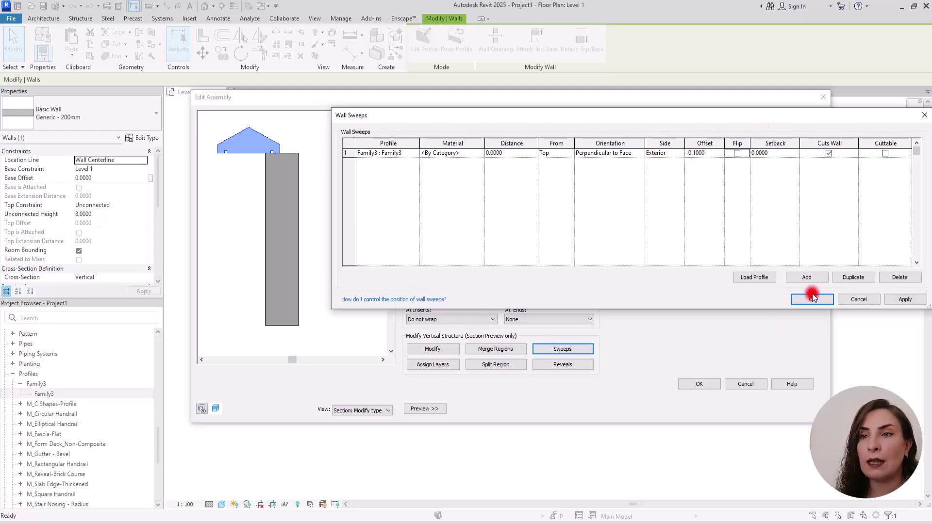
left_click(906, 299)
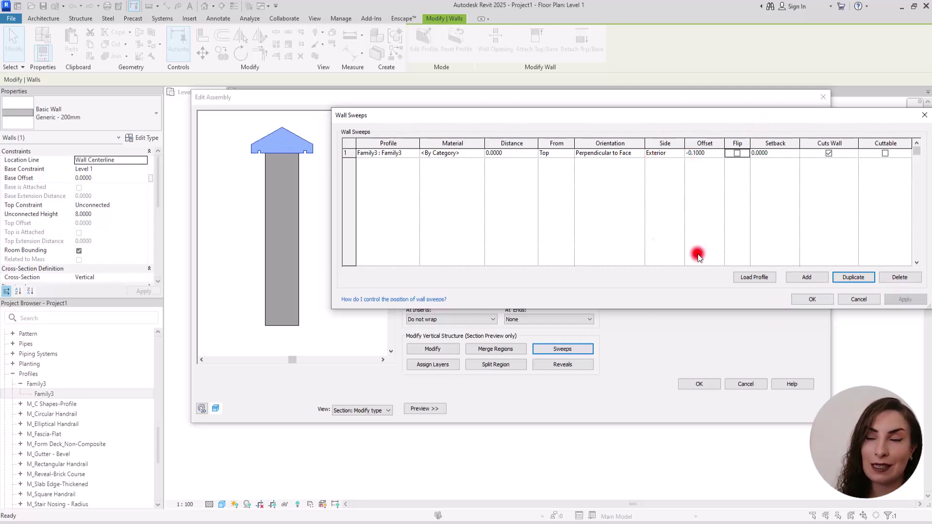
- Try flipping the sweep profile in the preview, and turn Flip off again
left_click(691, 215)
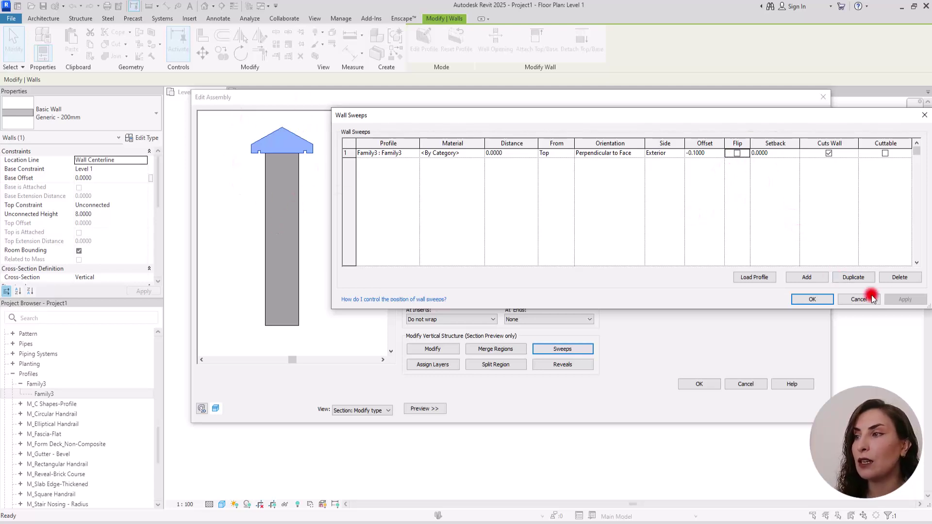
left_click(906, 299)
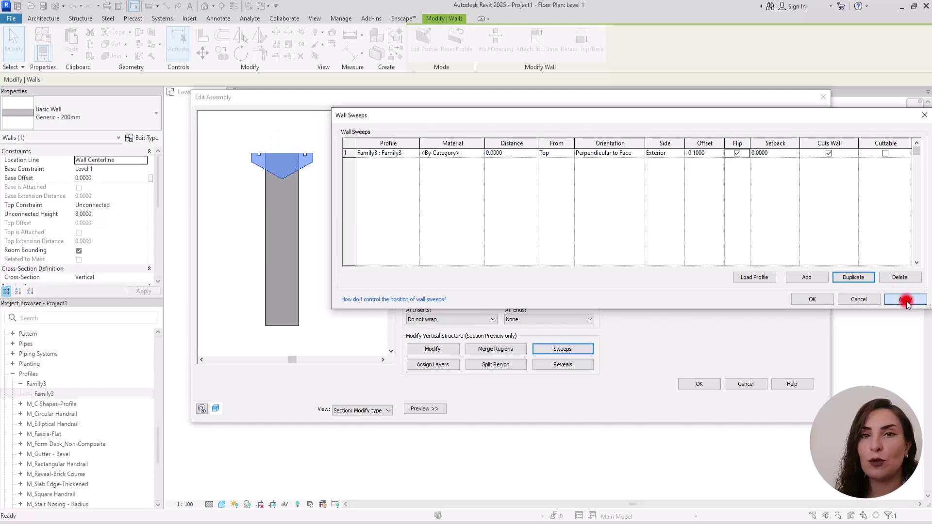
left_click(737, 153)
left_click(906, 299)
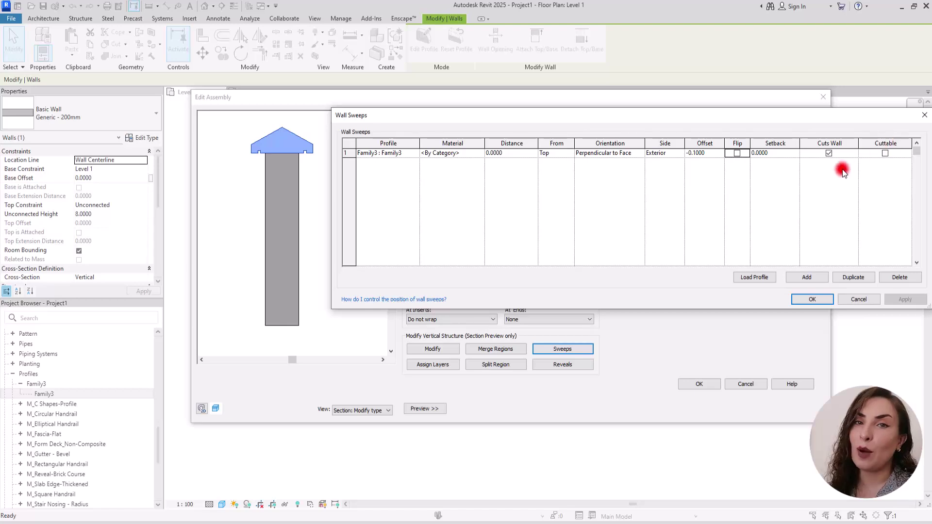
- Accept the wall sweep, the edited structure and the Generic - 200mm type properties
left_click(815, 299)
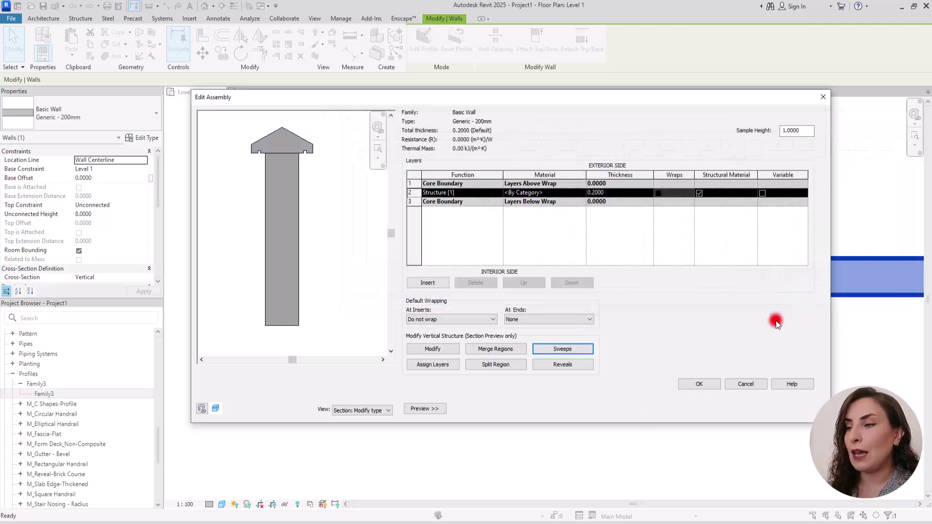
left_click(709, 384)
left_click(710, 408)
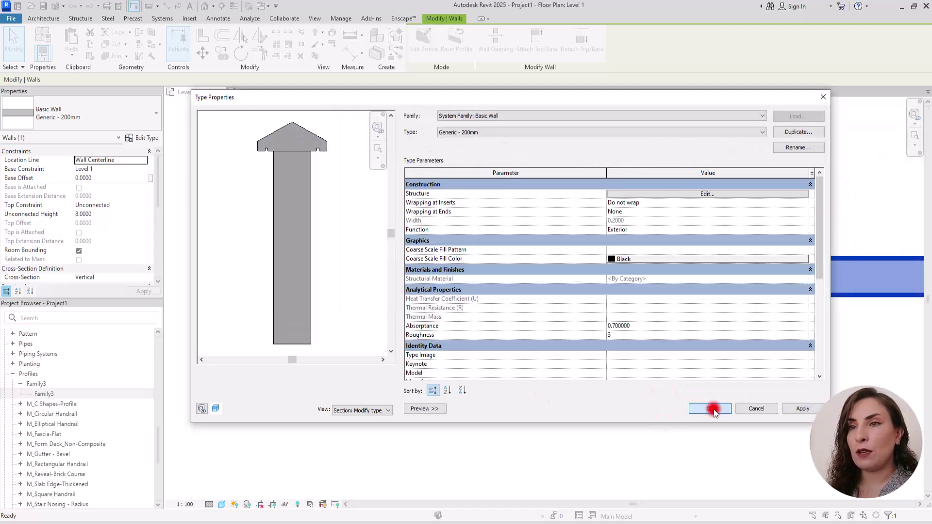
- Open the default 3D view of the wall and display it shaded at Fine detail level
left_click(205, 6)
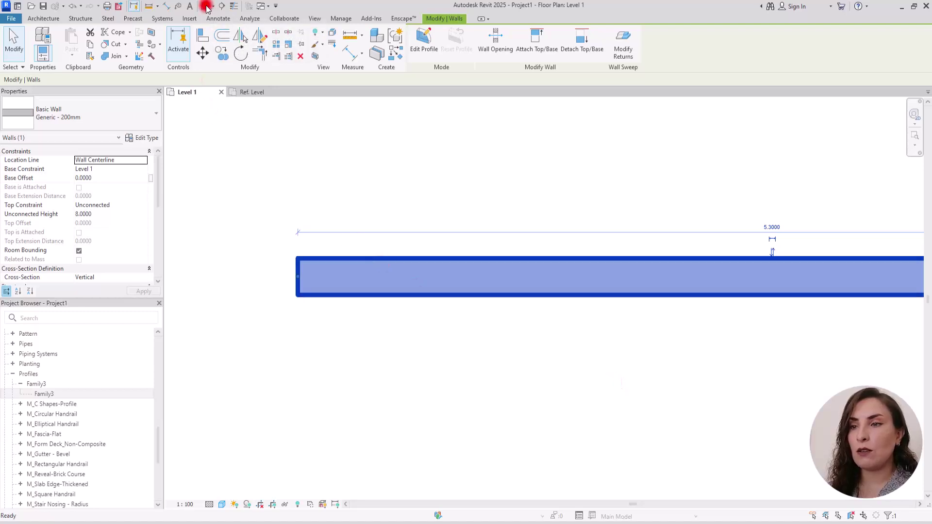
scroll(600, 257, "up", 5)
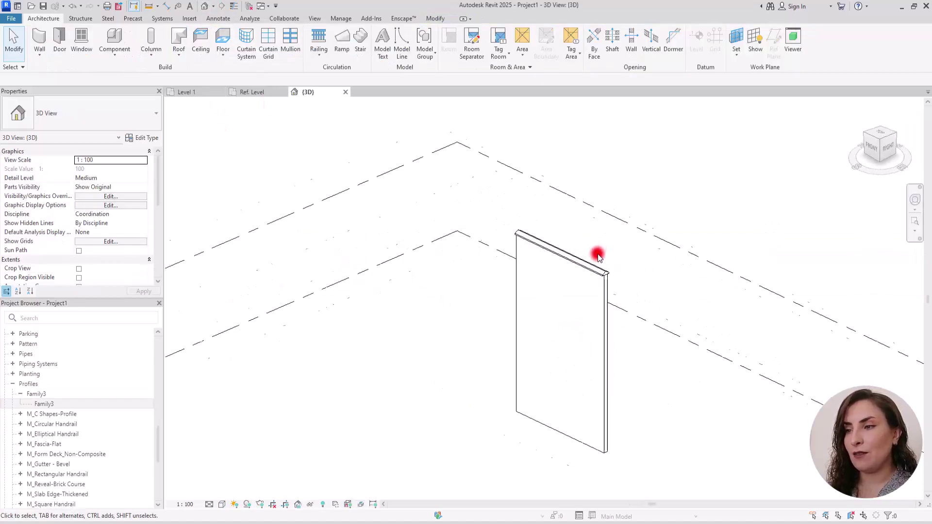
scroll(612, 284, "up", 3)
middle_click_drag(693, 291, 445, 370, "shift")
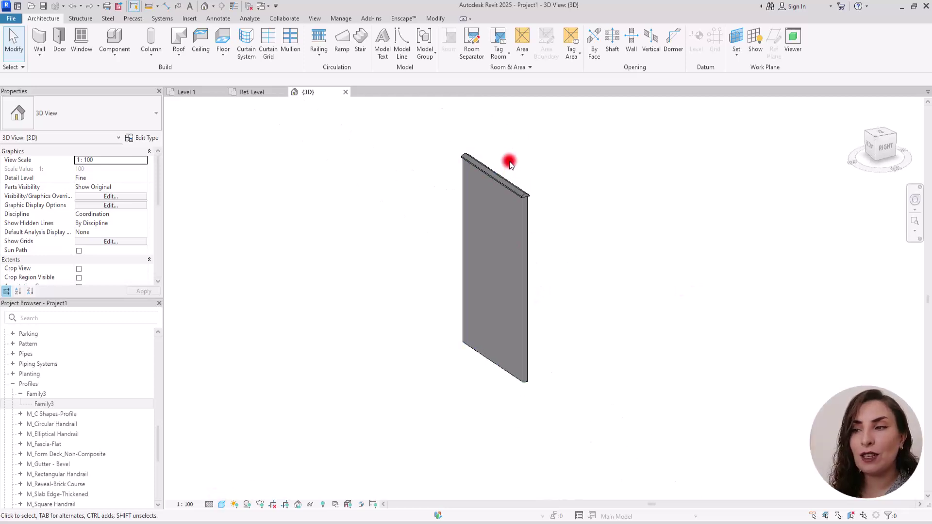
scroll(537, 260, "up", 5)
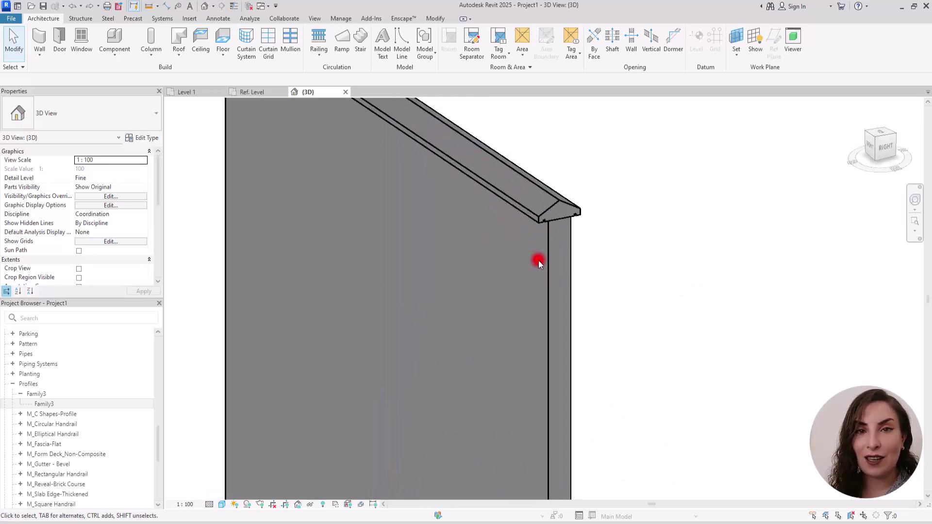
- Set the wall's Top Constraint to Up to level: Level 2
left_click(551, 268)
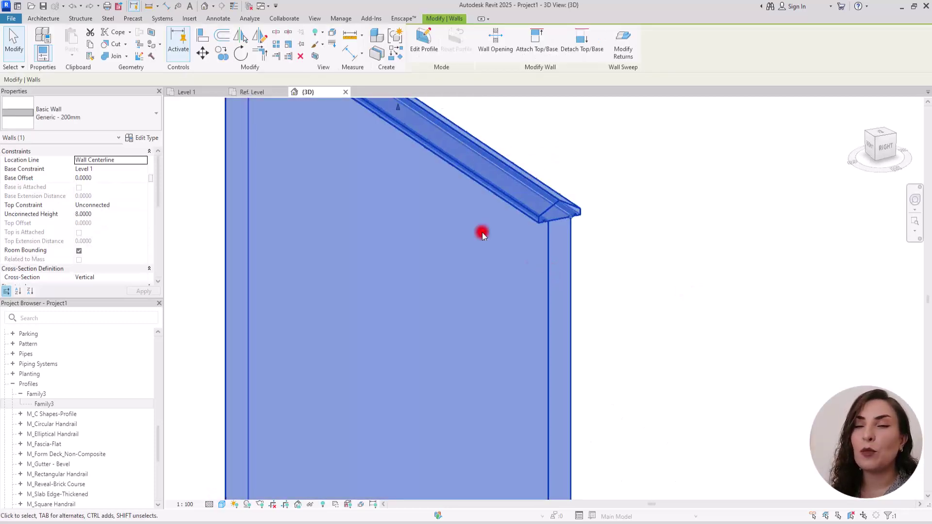
scroll(546, 199, "down", 5)
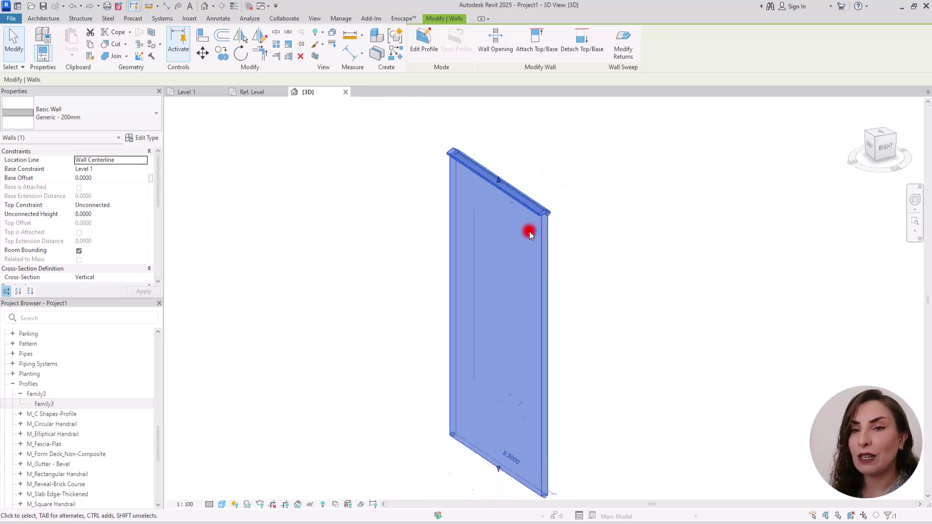
left_click(139, 204)
left_click(144, 205)
left_click(108, 224)
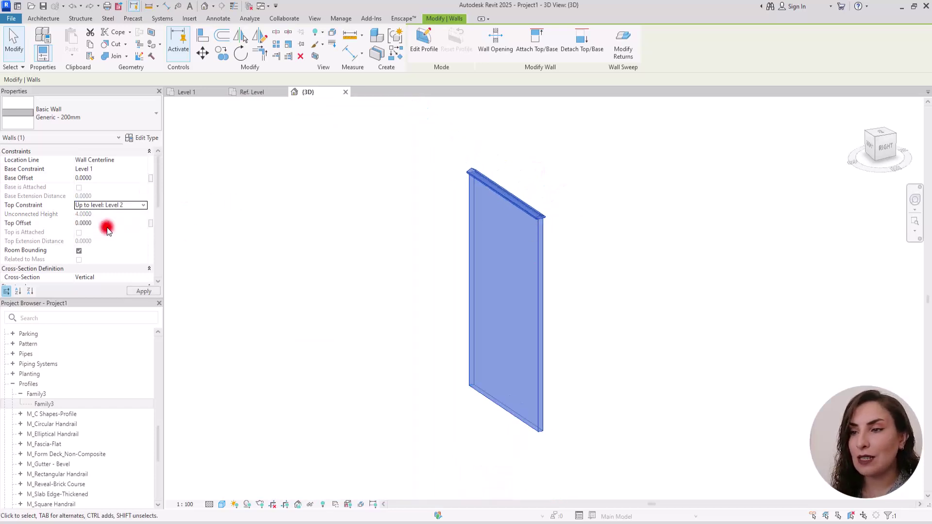
left_click(387, 242)
scroll(465, 337, "up", 4)
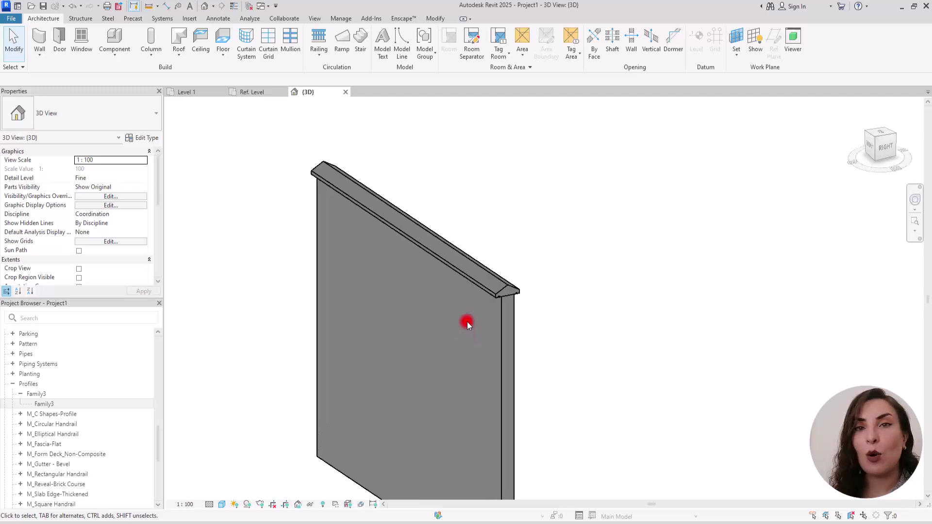
scroll(511, 225, "down", 4)
scroll(533, 221, "up", 1)
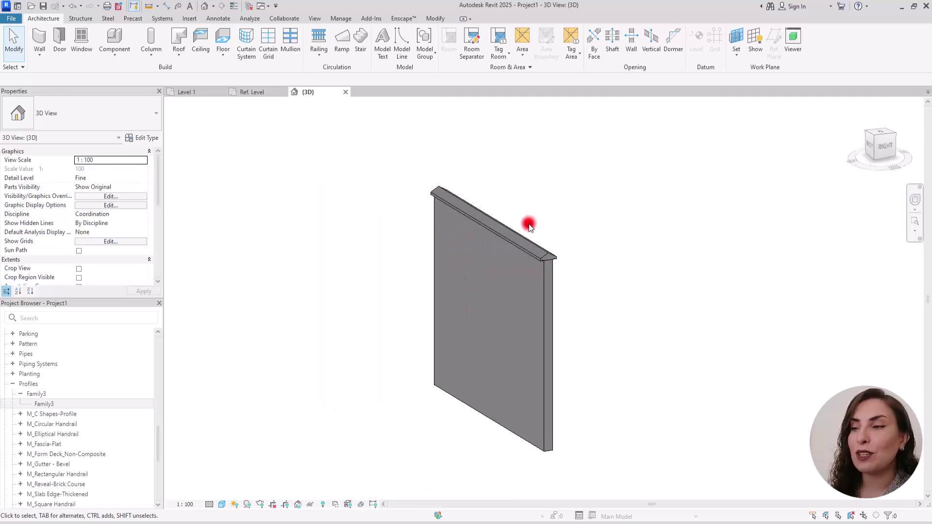
scroll(527, 238, "up", 3)
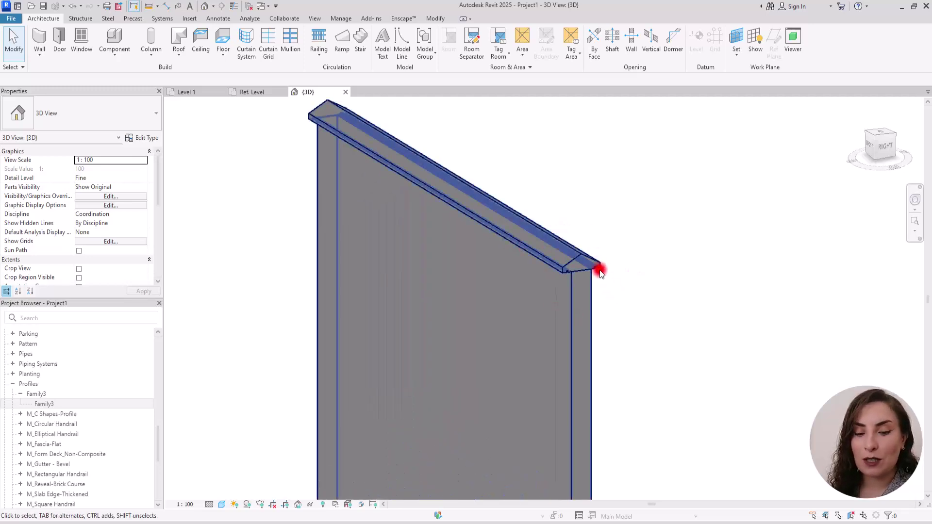
- Modify the returns of the wall's capping sweep, applying a 90° Return to its exposed end
scroll(601, 272, "down", 3)
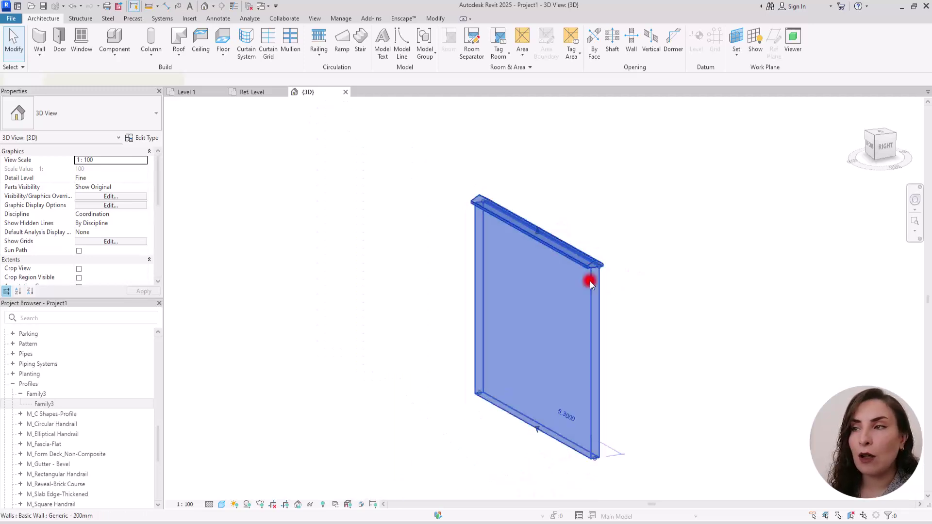
left_click(590, 281)
scroll(580, 266, "up", 3)
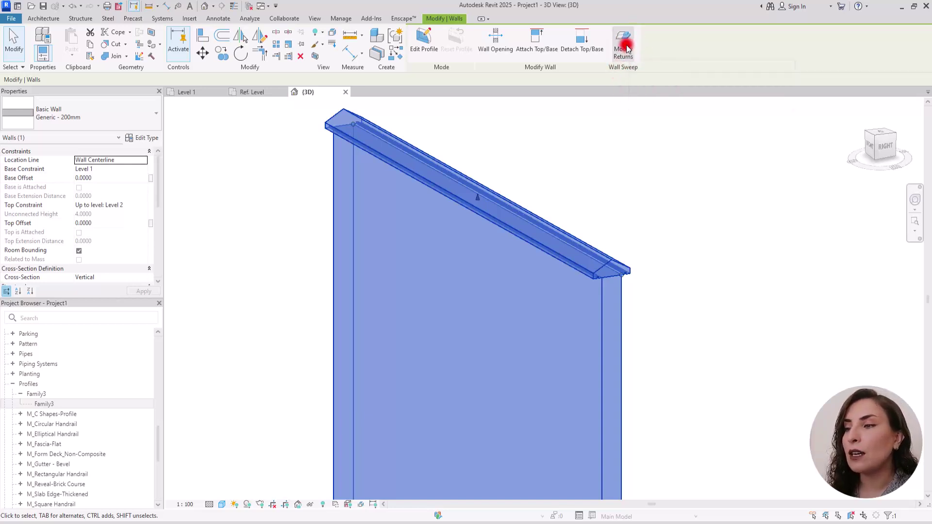
left_click(624, 46)
scroll(619, 284, "up", 4)
scroll(546, 197, "up", 2)
left_click(547, 194)
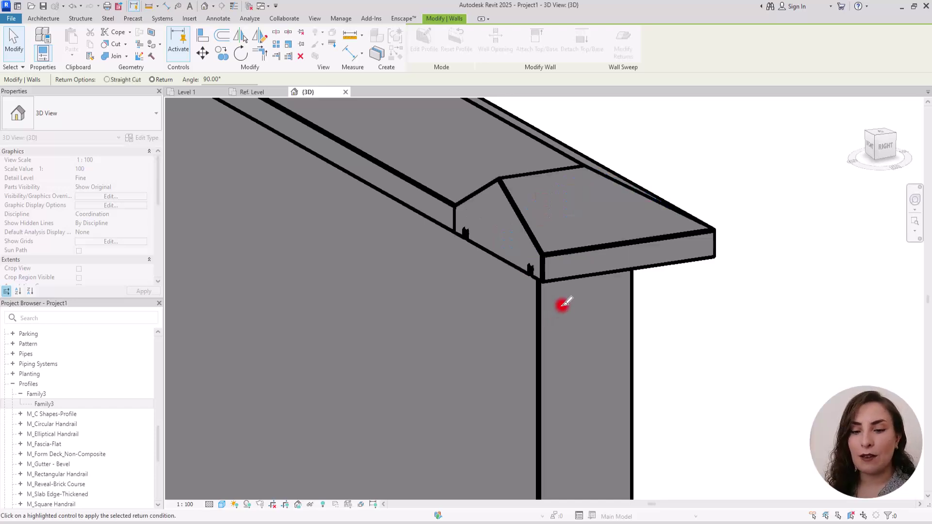
scroll(564, 303, "down", 3)
key("Escape")
key("Escape")
middle_click_drag(564, 288, 626, 346, "shift")
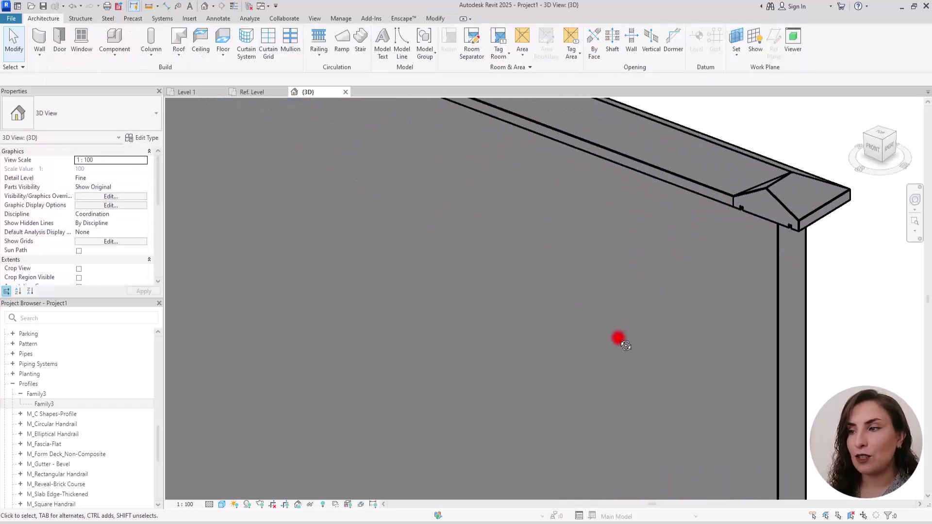
scroll(562, 319, "down", 4)
- In the Level 1 floor plan, draw a short Generic - 200mm wall perpendicular to the existing wall, starting from its right end
left_click(636, 326)
middle_click_drag(573, 316, 289, 248, "shift")
left_click(183, 92)
left_click(34, 18)
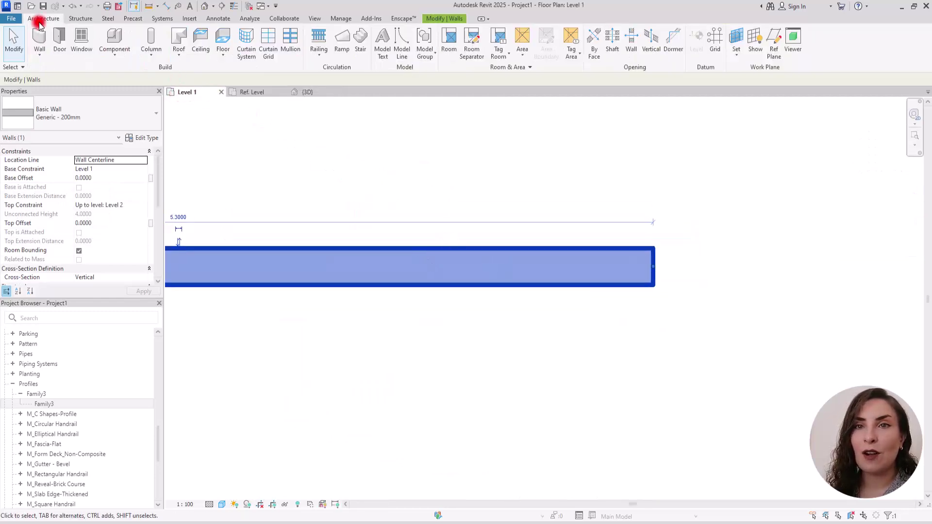
left_click(49, 60)
left_click(654, 286)
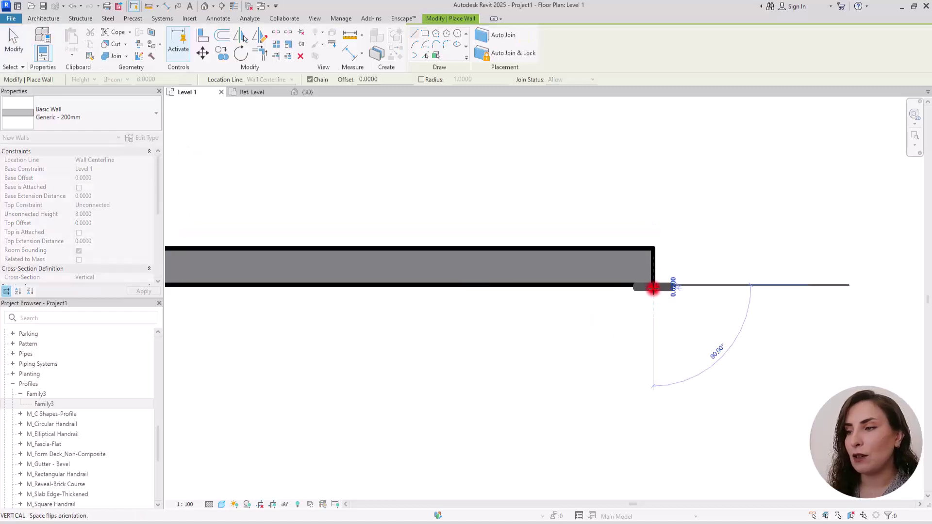
left_click(655, 447)
key("Escape")
key("Escape")
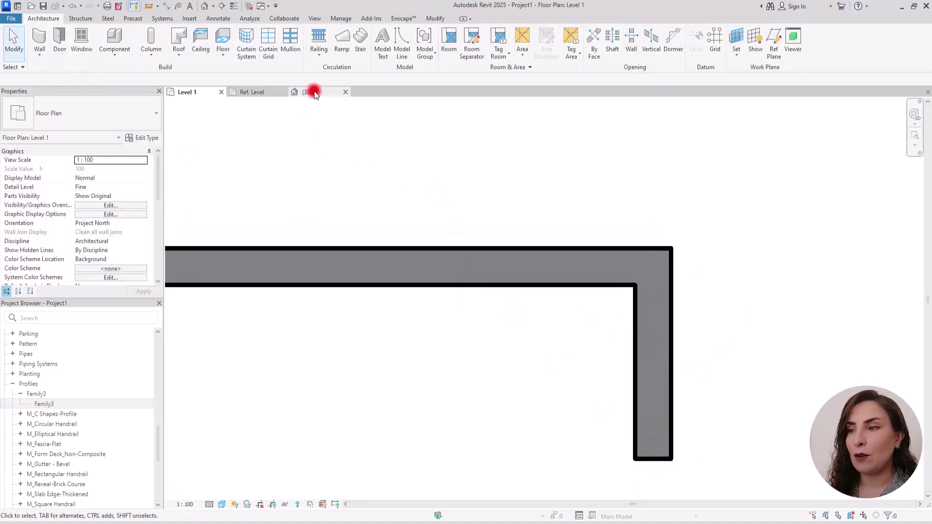
- In the 3D view, set the new perpendicular wall's Top Constraint to Up to level: Level 2 and view the sweep corner
left_click(313, 92)
middle_click_drag(778, 329, 626, 216, "shift")
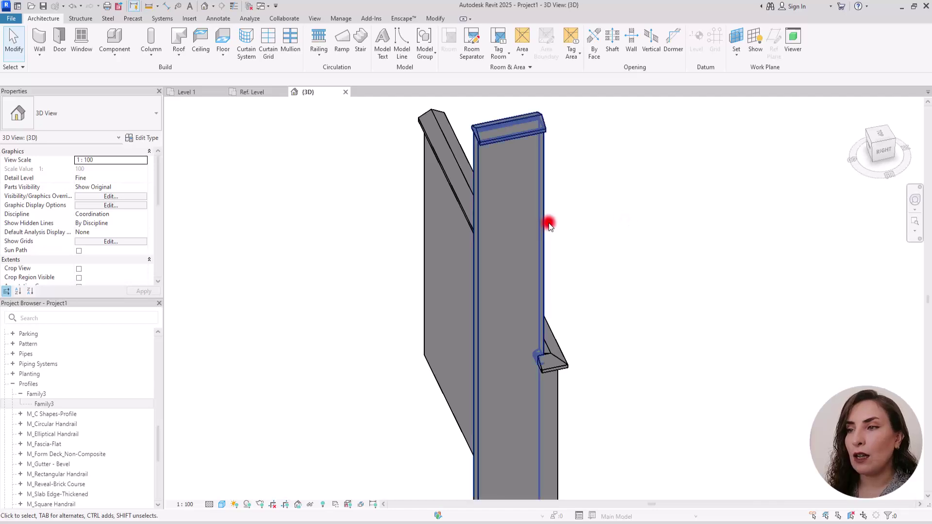
left_click(541, 191)
left_click(139, 204)
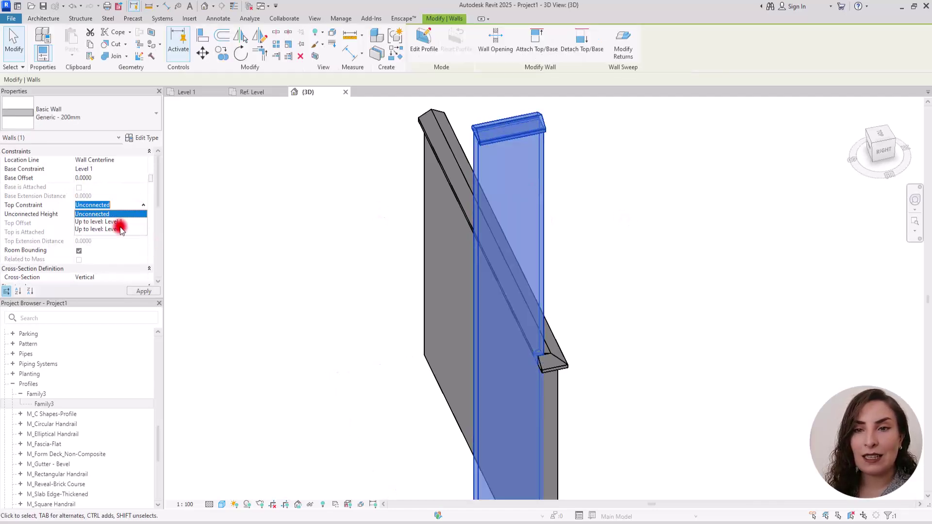
key("Escape")
key("Escape")
middle_click_drag(340, 257, 735, 175, "shift")
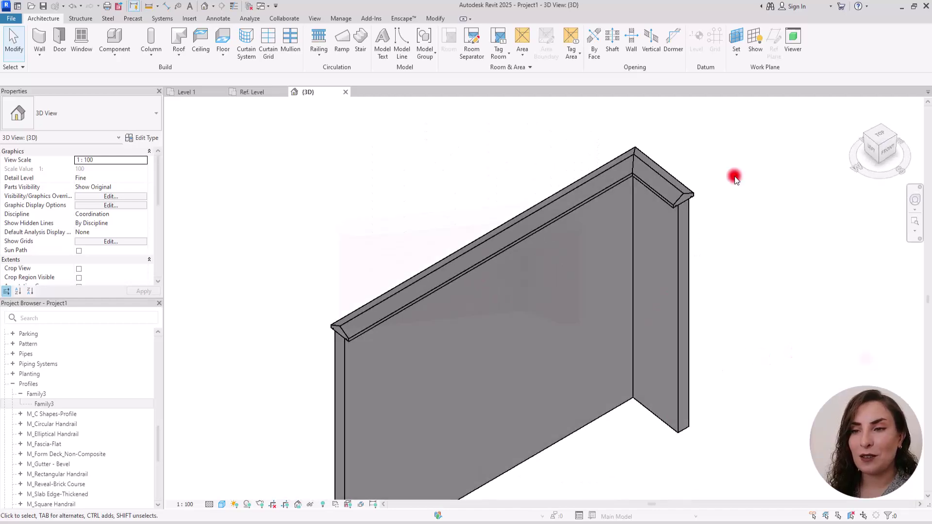